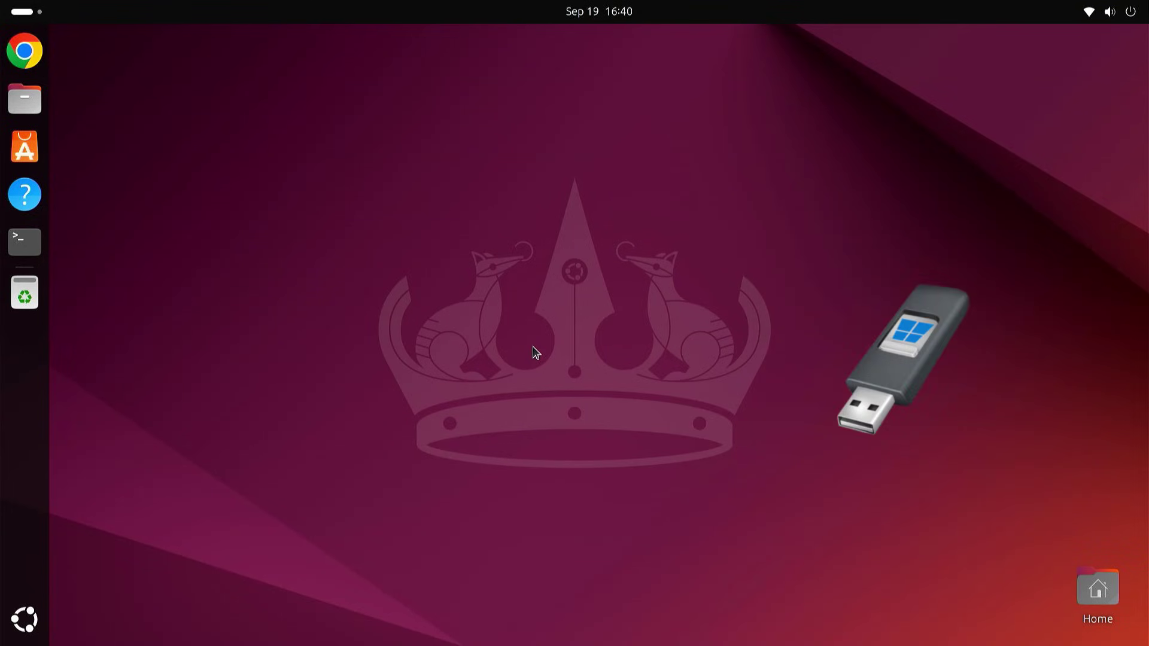
# Search Chrome for 'download windows 11 iso' and open Microsoft's Windows 11 download page.
pyautogui.click(40, 62)
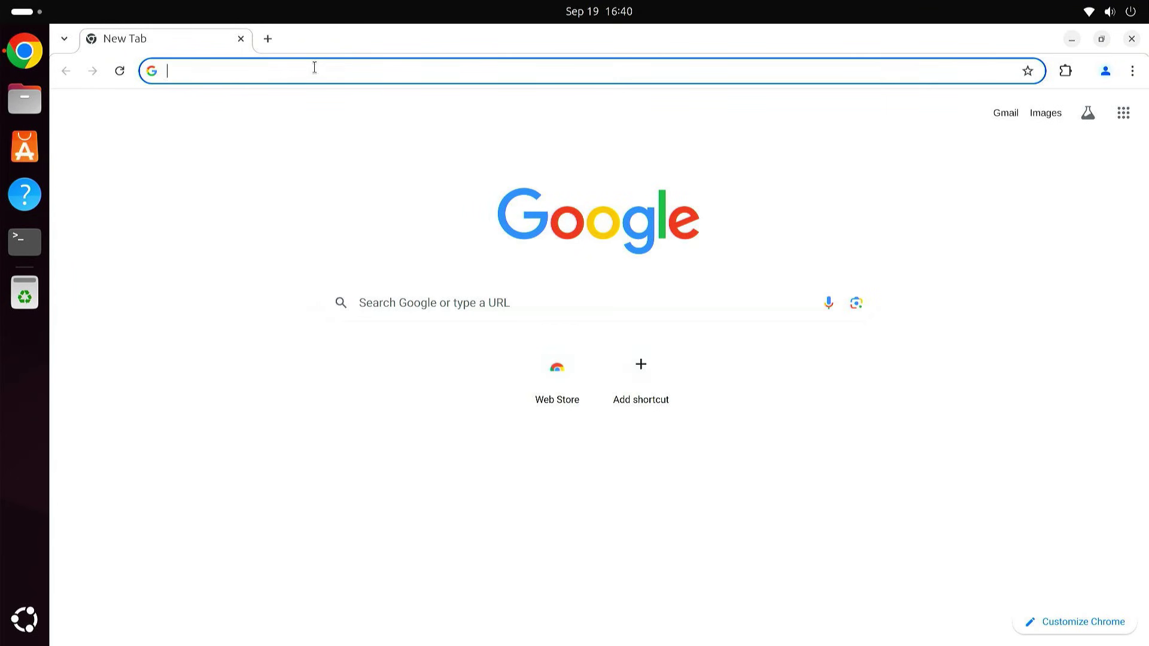
pyautogui.write('download windows 11 iso')
pyautogui.press('Return')
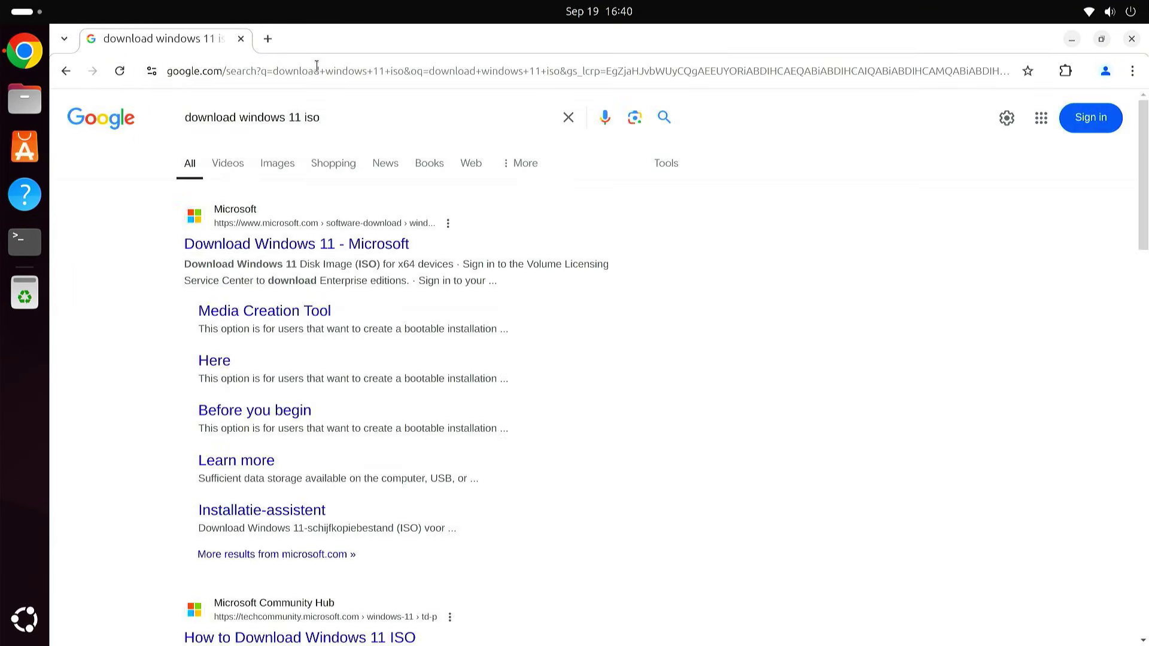
pyautogui.click(322, 245)
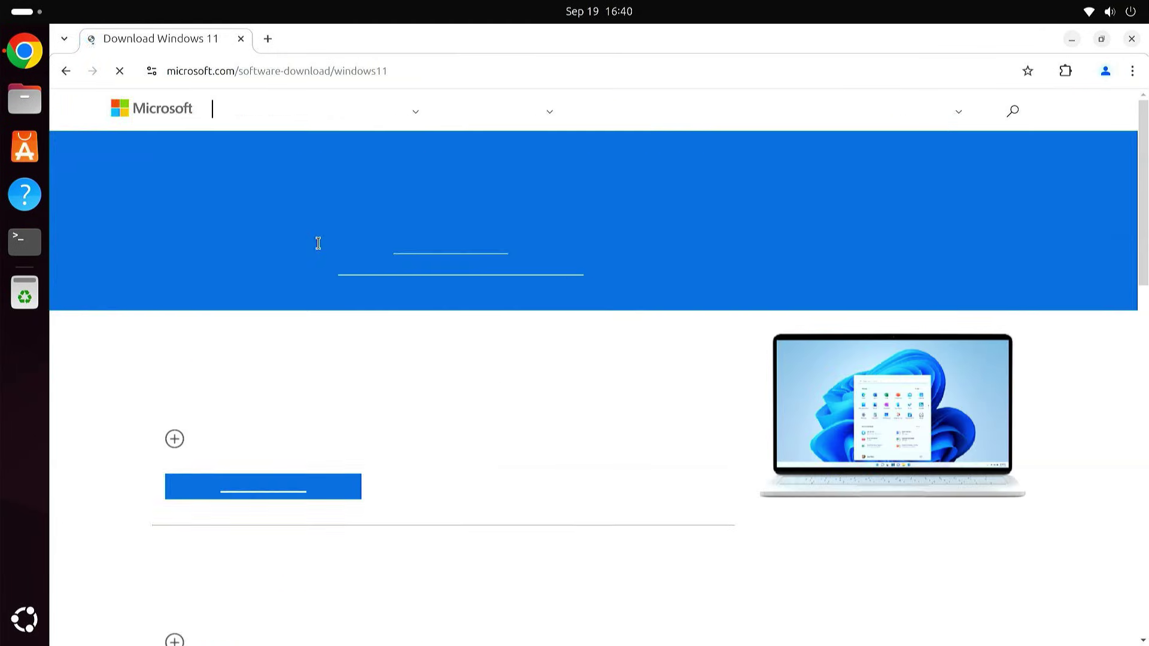
# Select the multi-edition Windows 11 ISO for x64 as the download edition.
pyautogui.scroll(-8, 317, 243)
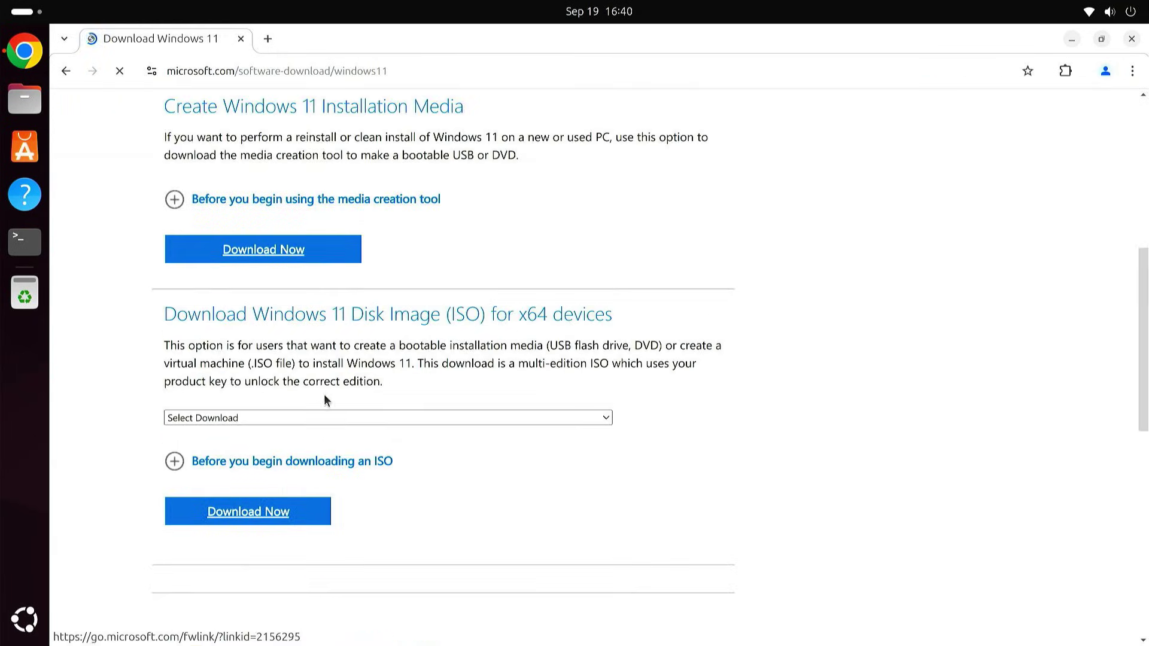
pyautogui.click(333, 418)
pyautogui.click(329, 453)
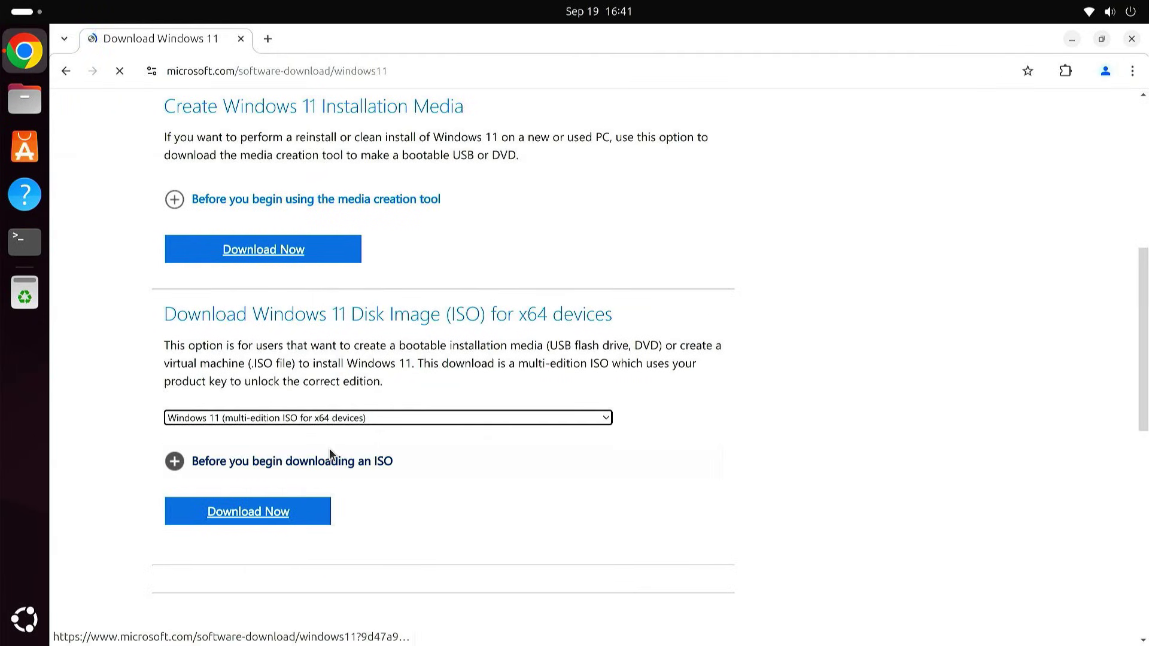
pyautogui.click(283, 518)
# Choose English (United States) and download the 64-bit Windows 11 ISO, checking its progress.
pyautogui.click(267, 367)
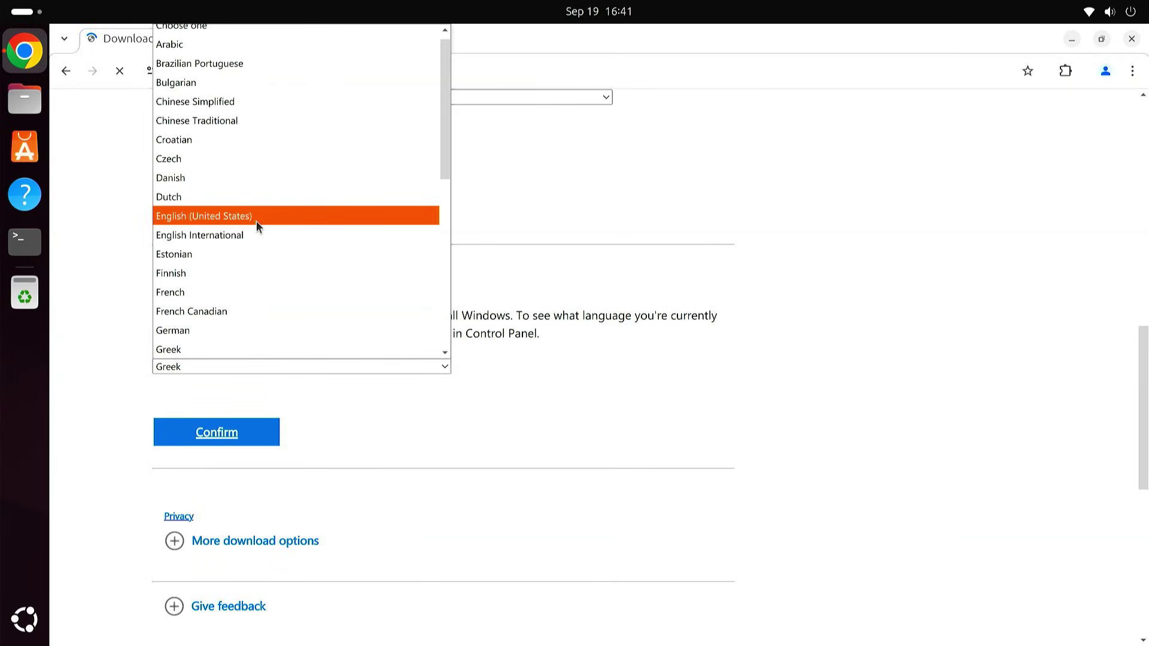
pyautogui.click(258, 224)
pyautogui.click(254, 430)
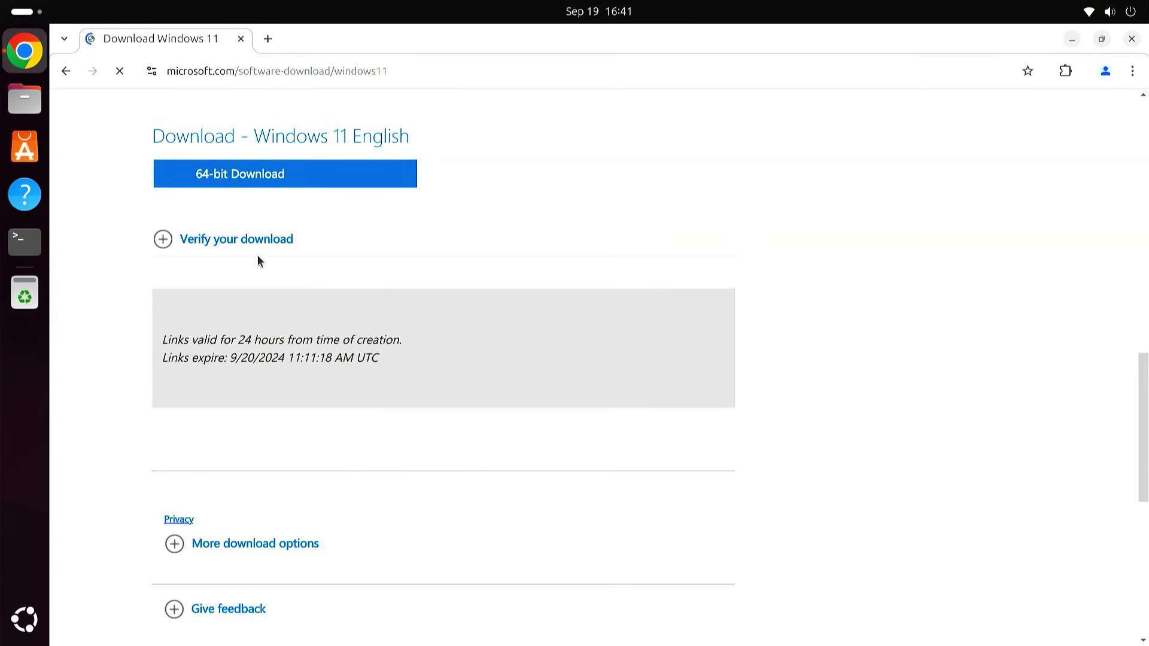
pyautogui.click(269, 182)
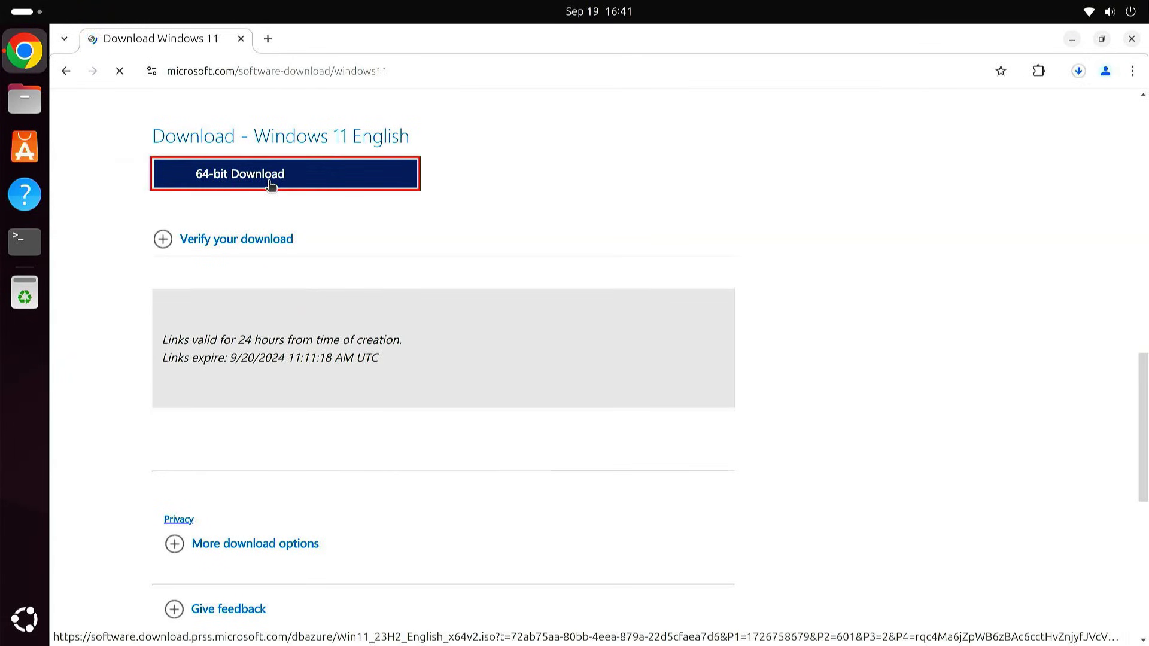
pyautogui.click(1077, 72)
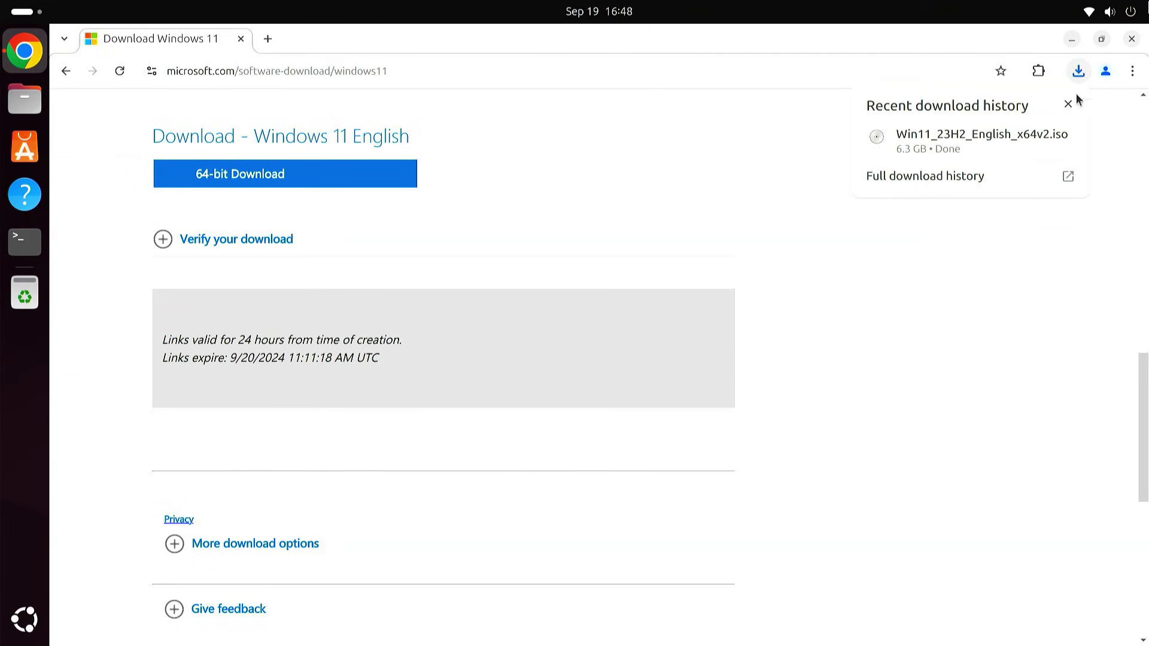
# In a fresh tab, search 'ventoy' and go to the official Ventoy website.
pyautogui.click(1069, 106)
pyautogui.click(268, 39)
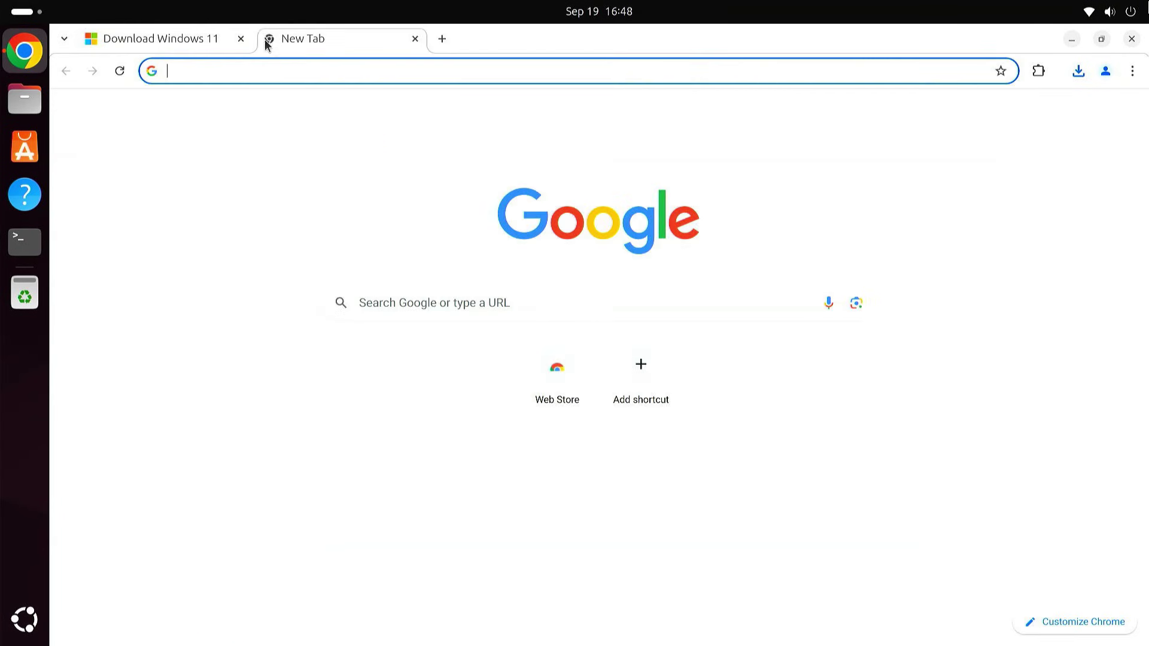
pyautogui.click(242, 39)
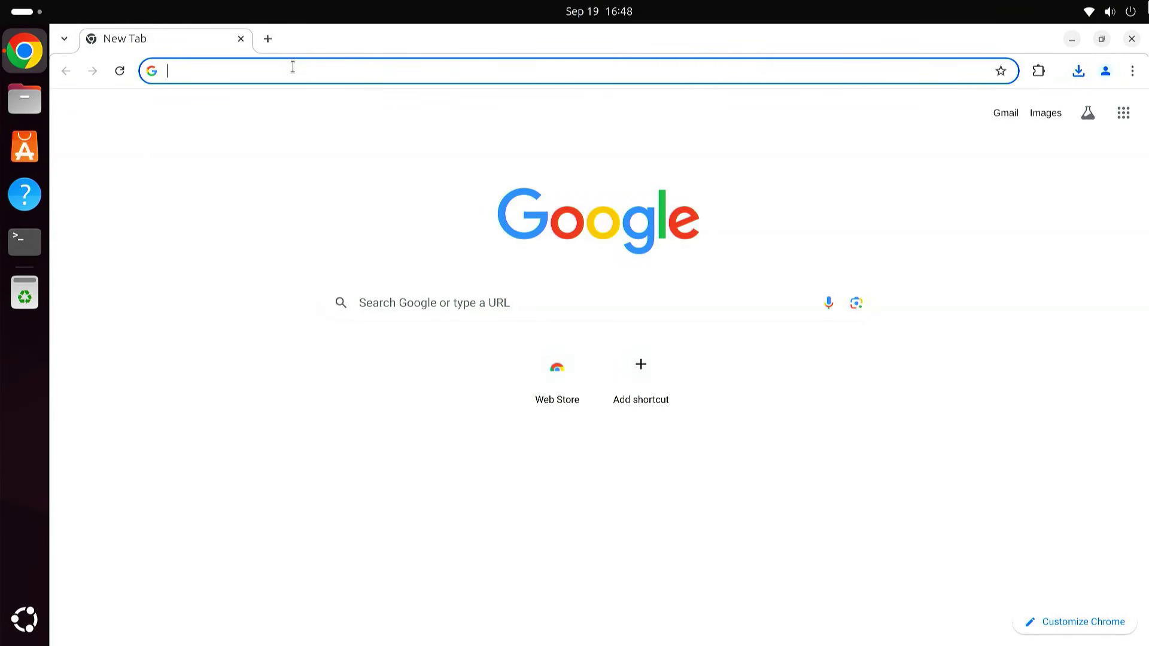
pyautogui.write('ventoy')
pyautogui.press('Return')
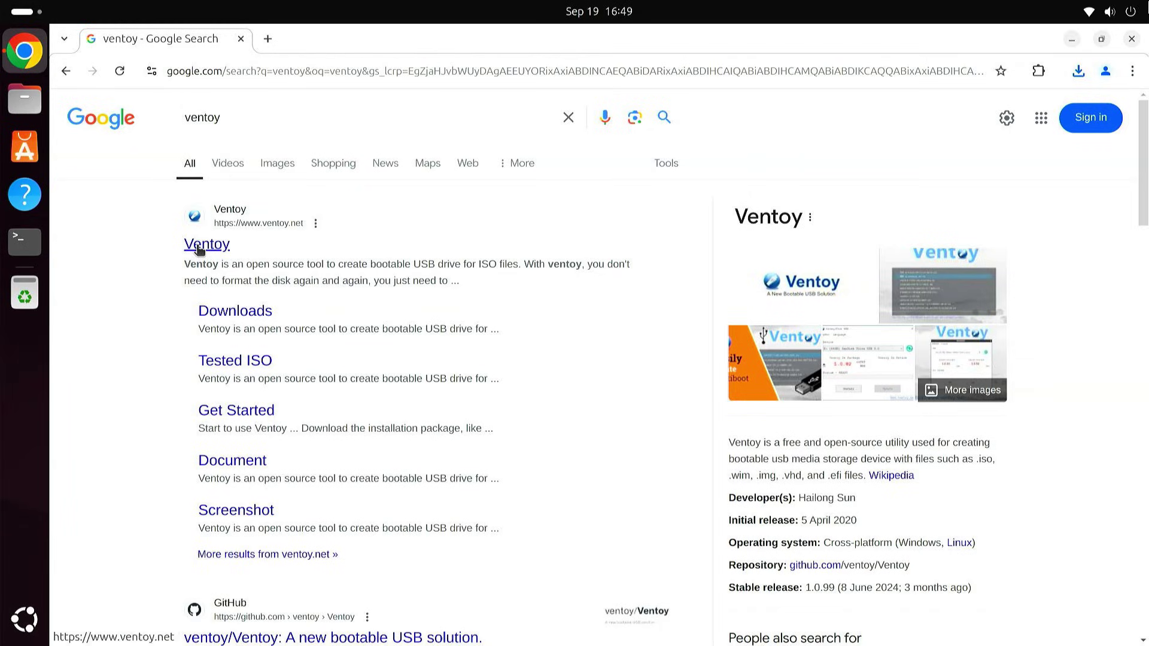
pyautogui.click(199, 249)
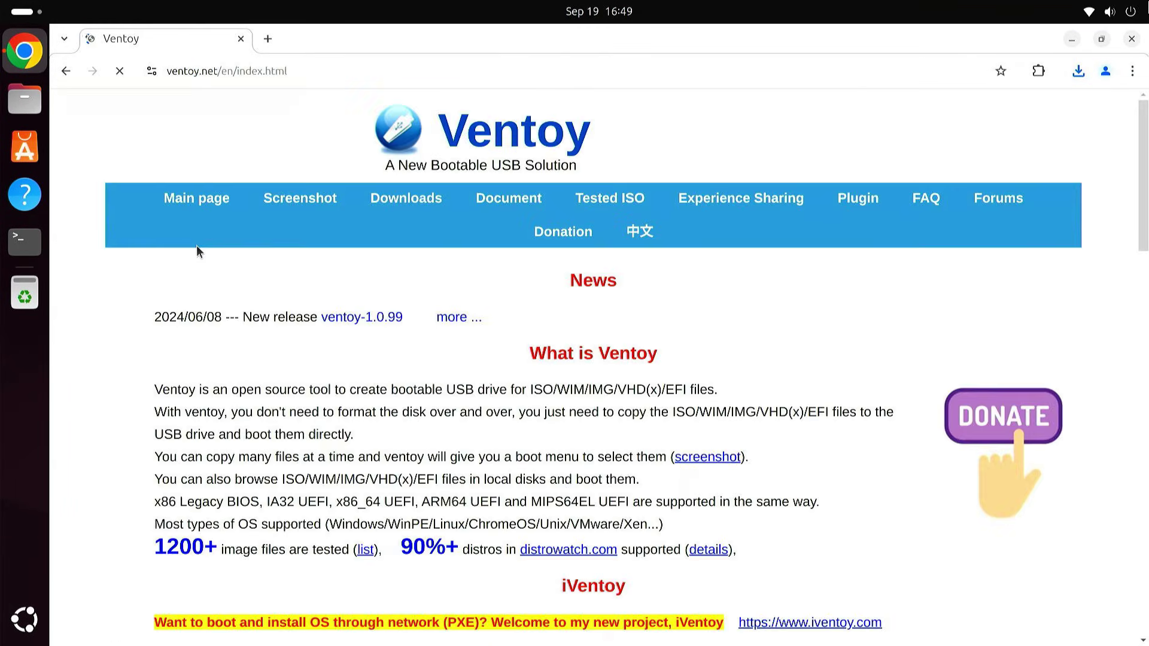
# Download ventoy-1.0.99-linux.tar.gz from SourceForge and show it in its folder.
pyautogui.click(387, 211)
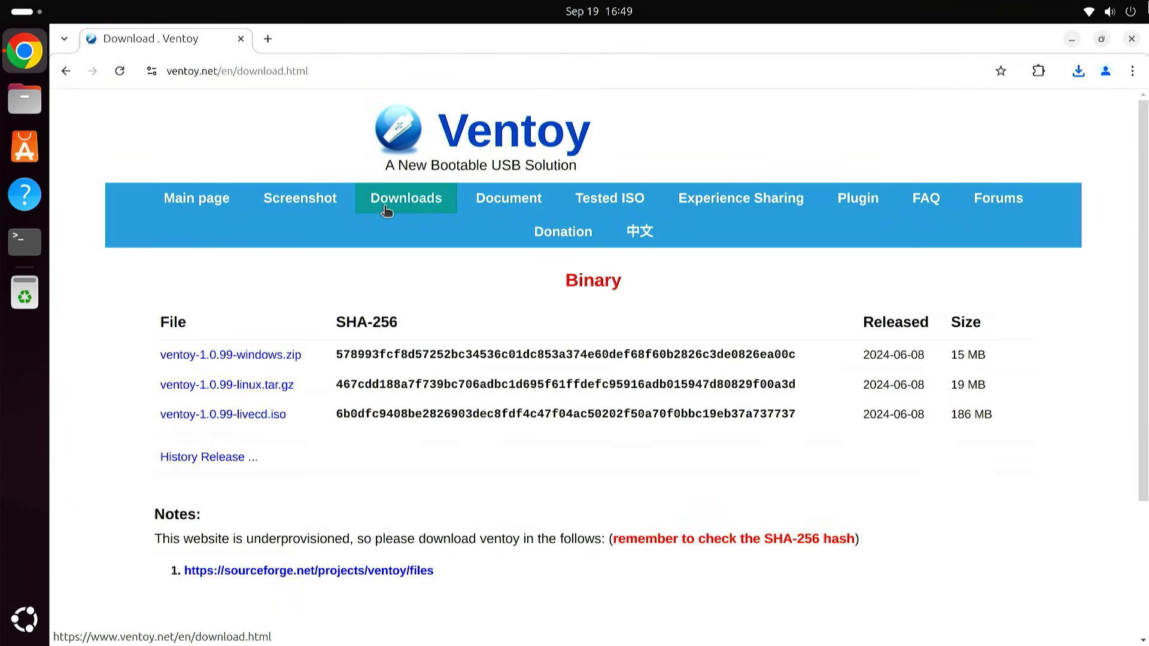
pyautogui.click(264, 386)
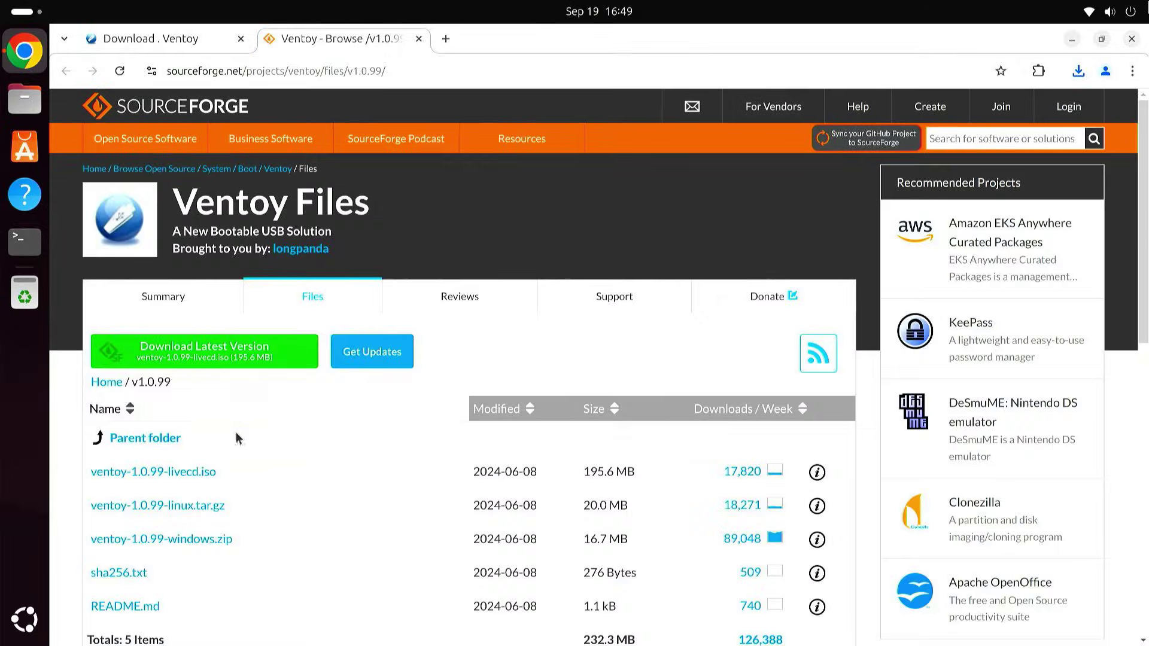
pyautogui.click(178, 510)
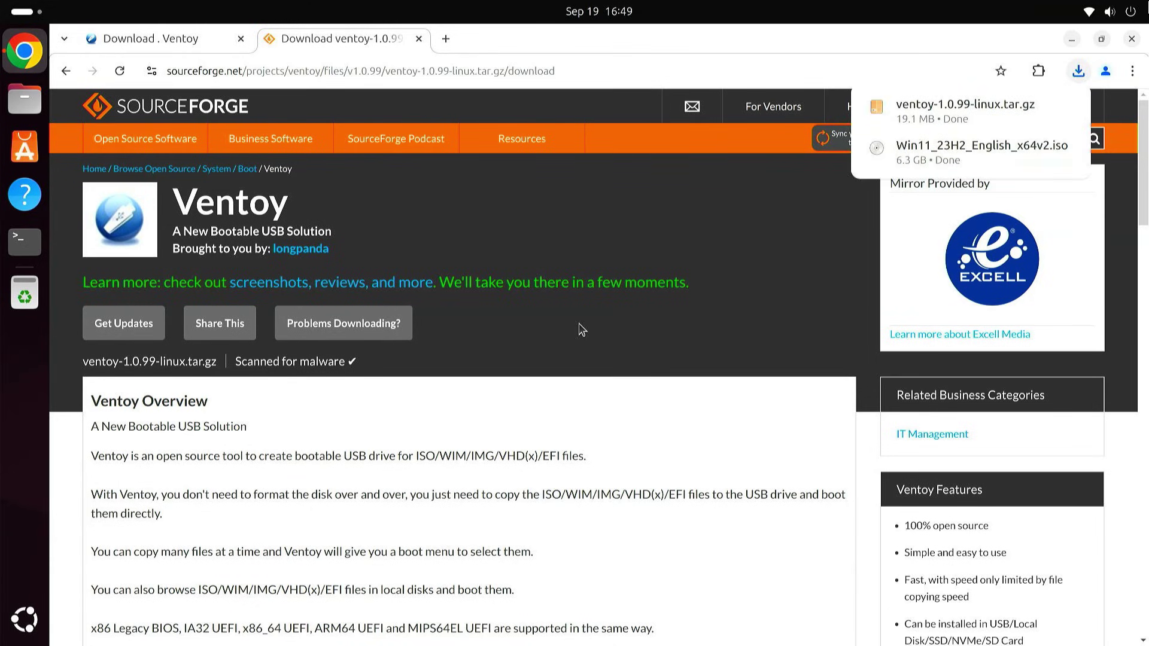
pyautogui.click(1040, 108)
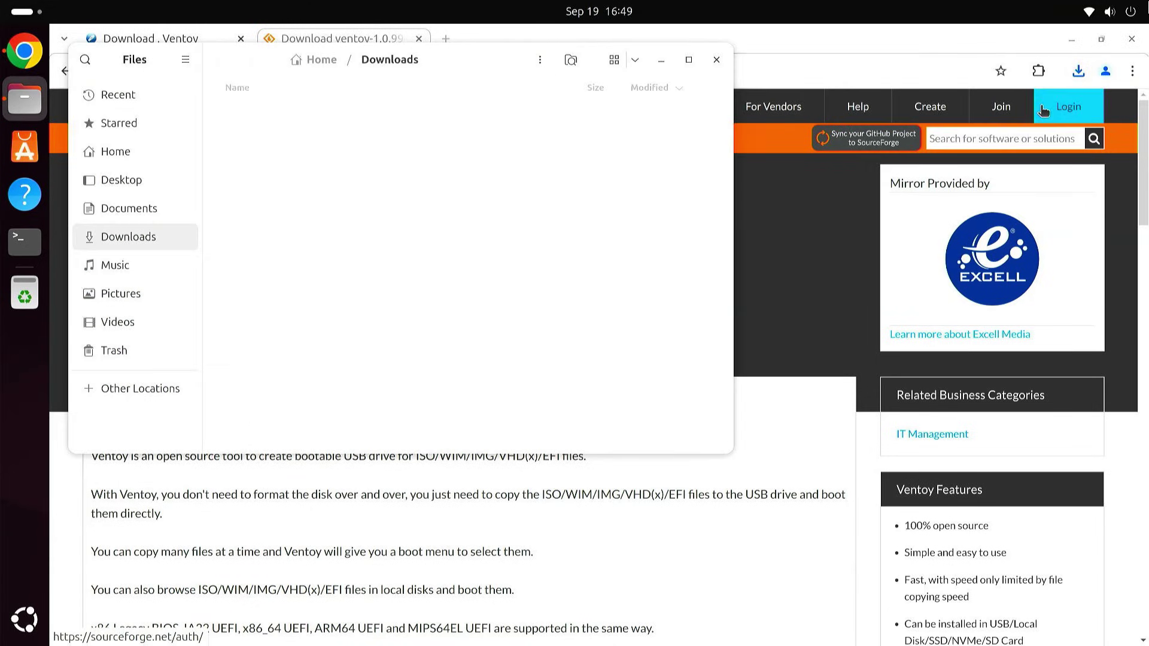
# Close Chrome and extract the Ventoy tar.gz archive into Downloads.
pyautogui.click(1131, 38)
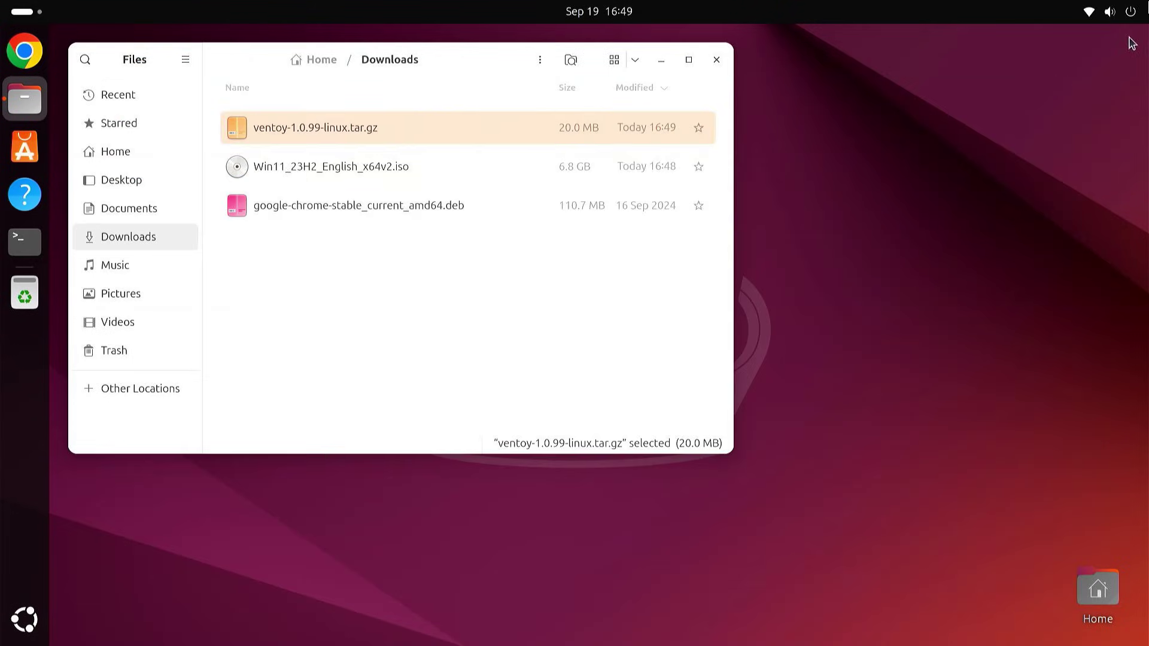
pyautogui.rightClick(346, 137)
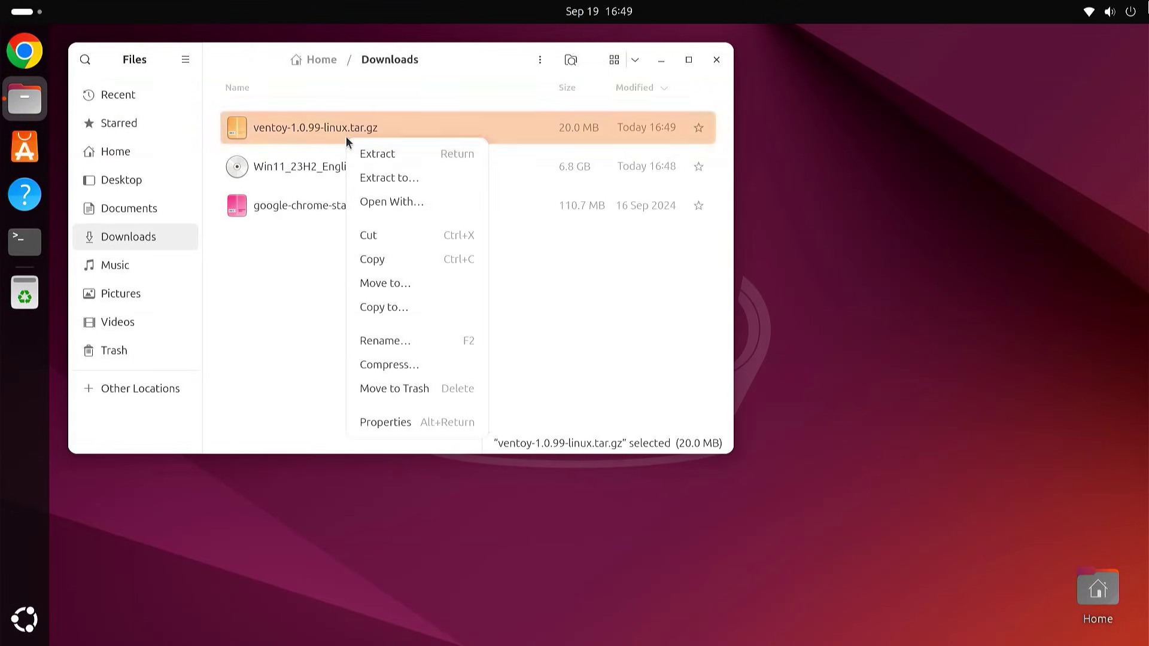
pyautogui.click(378, 154)
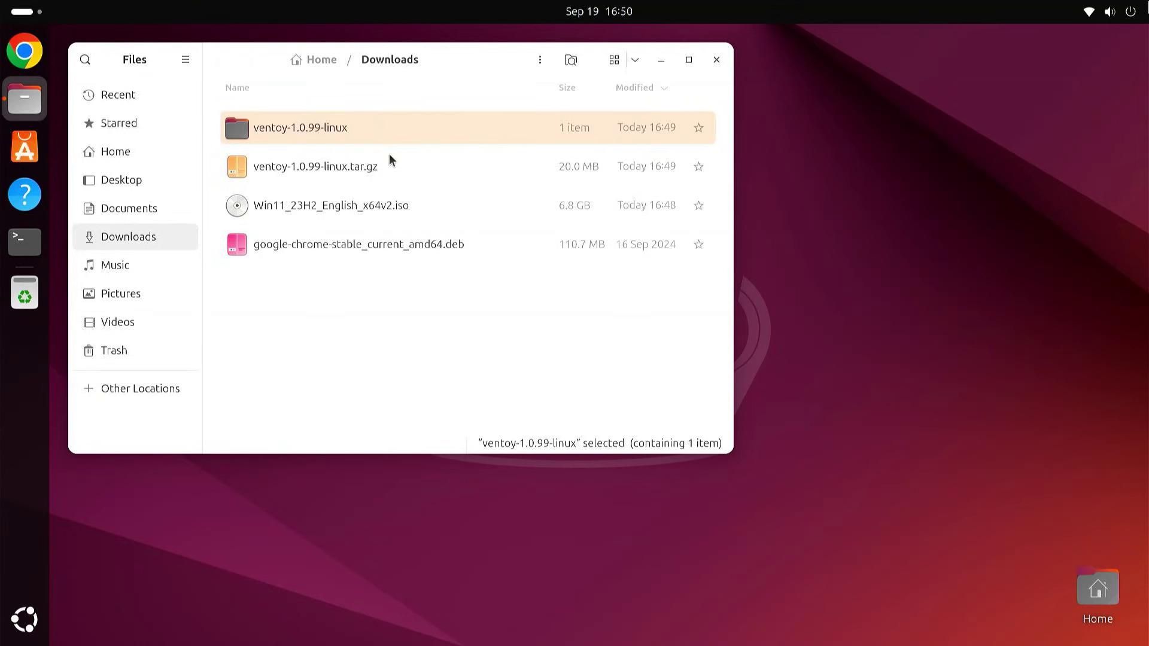
# Open ventoy-1.0.99-linux then ventoy-1.0.99 and select VentoyGUI.x86_64.
pyautogui.doubleClick(354, 126)
pyautogui.doubleClick(331, 131)
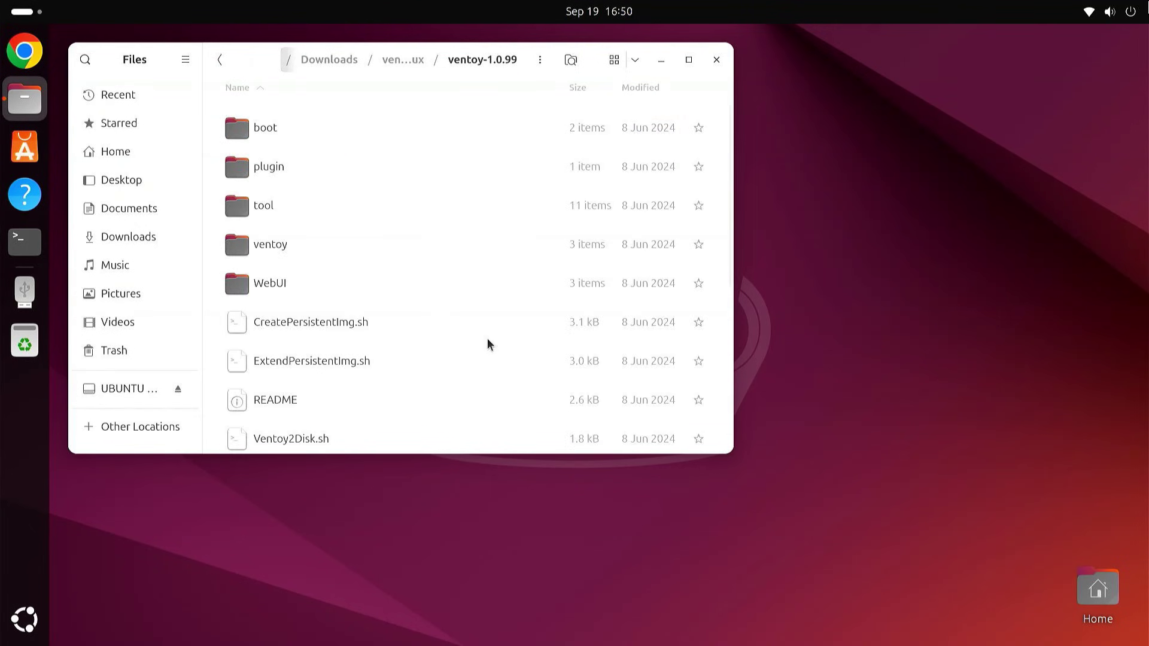
pyautogui.scroll(-5, 487, 339)
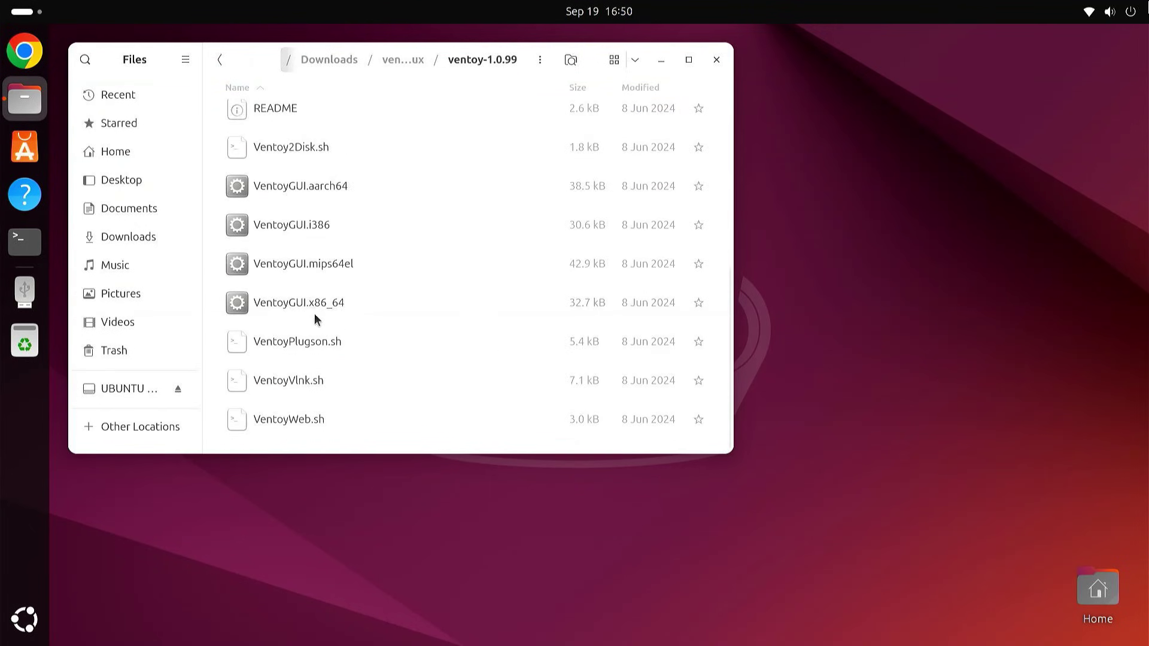
pyautogui.click(303, 307)
# Run VentoyGUI.x86_64, authenticating with the account password.
pyautogui.rightClick(301, 307)
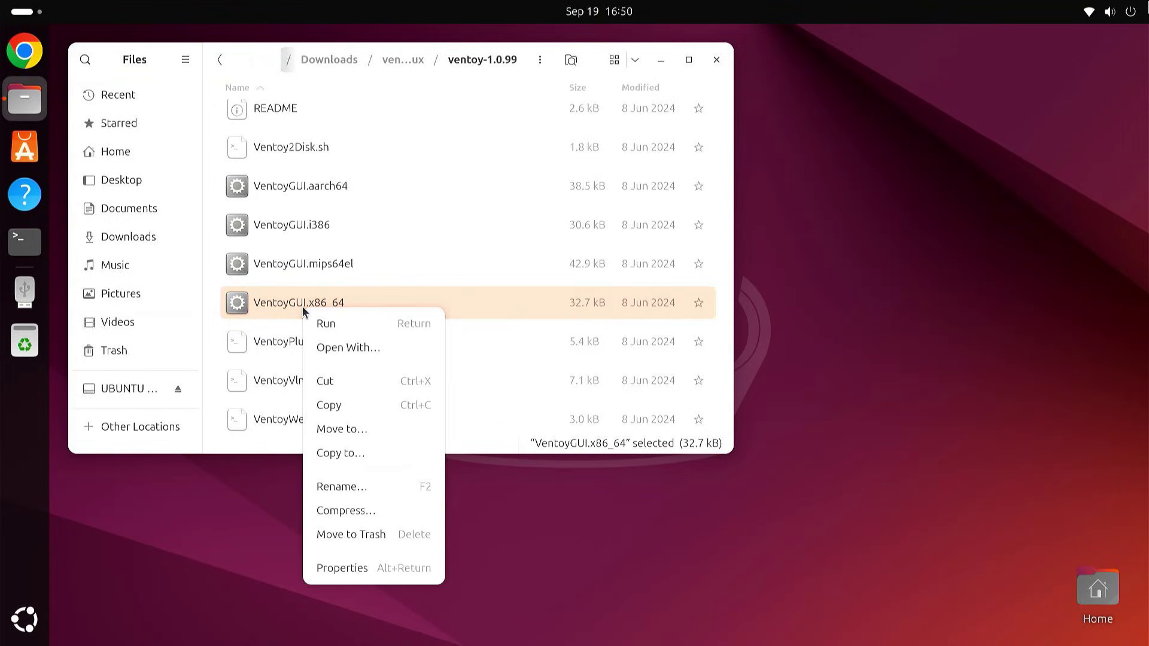
pyautogui.click(343, 325)
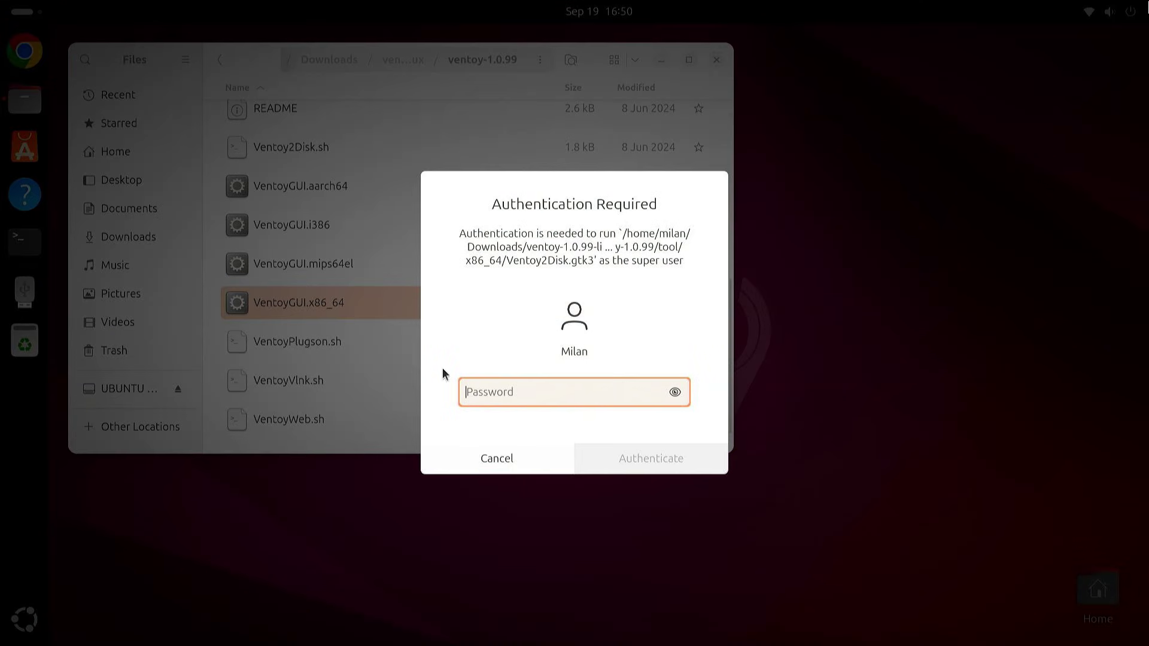
pyautogui.write('••••••••••')
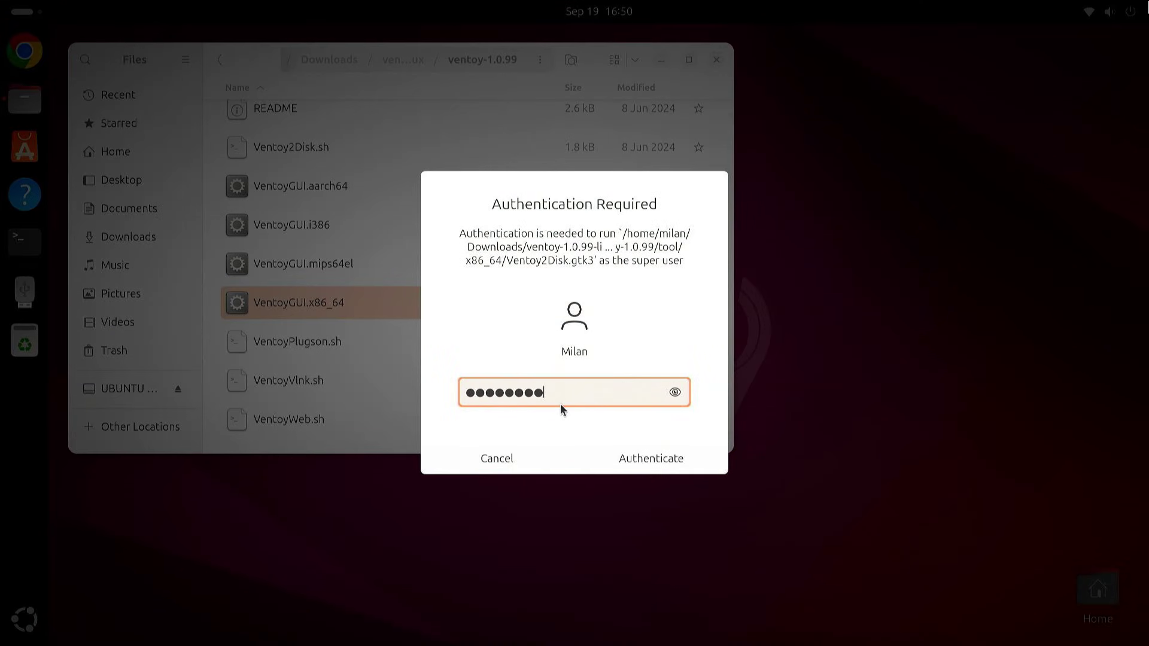
pyautogui.press('Return')
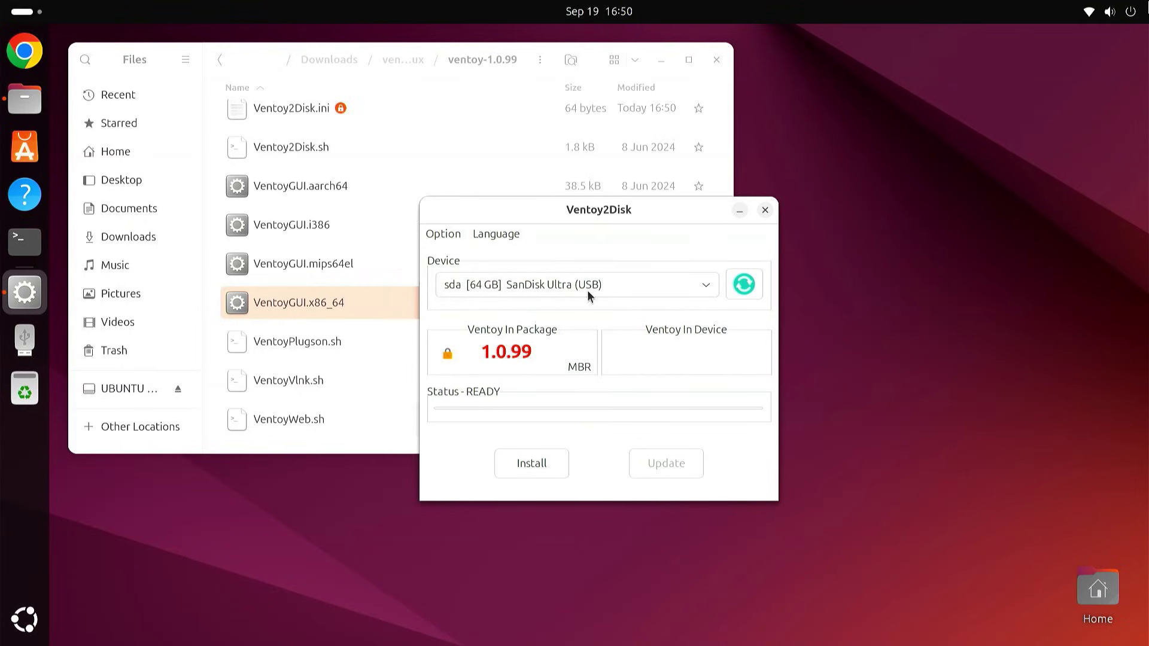
# Install Ventoy onto the SanDisk USB, accepting both format warnings, then close the installer.
pyautogui.click(547, 471)
pyautogui.click(681, 371)
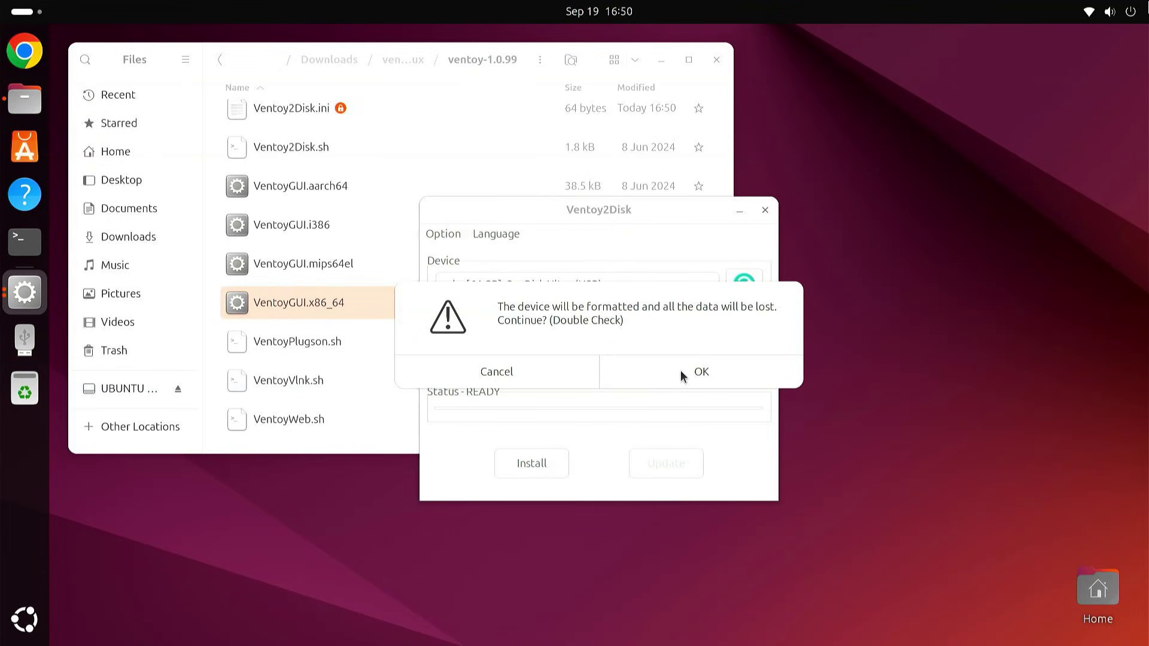
pyautogui.click(680, 371)
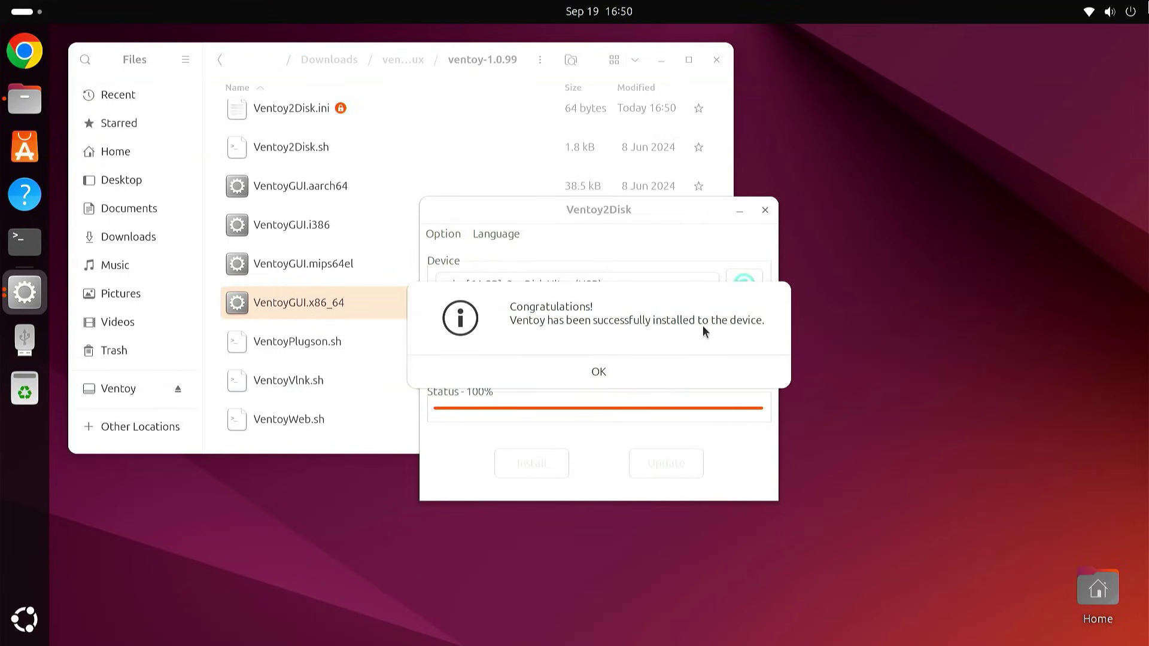
pyautogui.click(614, 372)
pyautogui.click(764, 211)
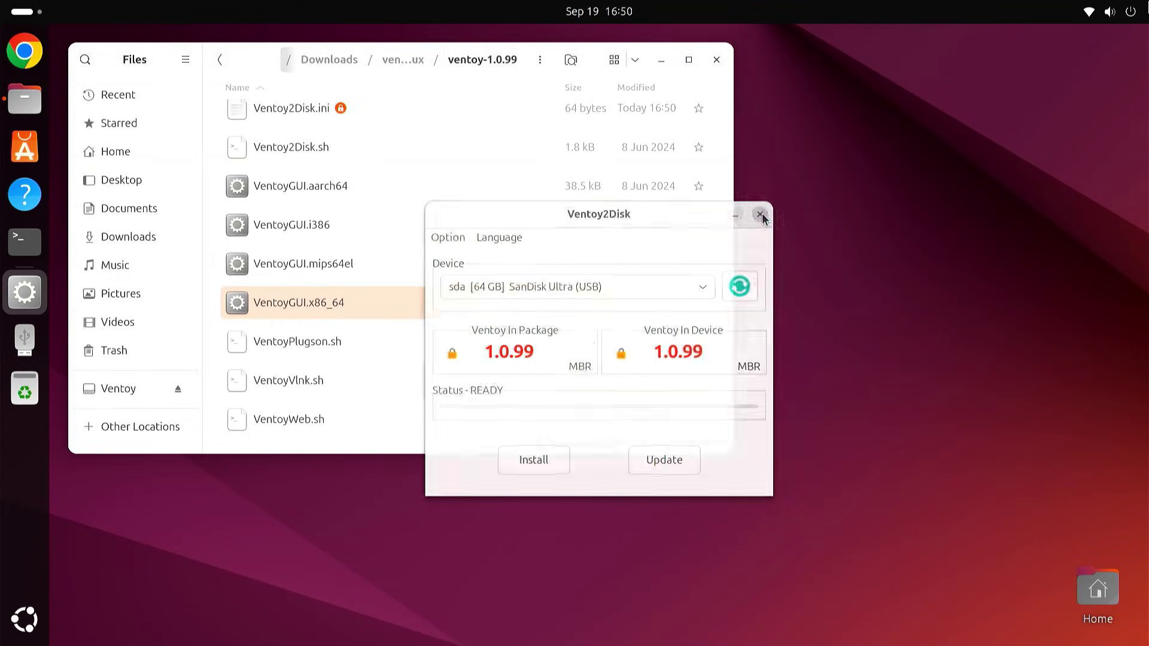
# Copy Win11_23H2_English_x64v2.iso from the Downloads folder.
pyautogui.click(142, 240)
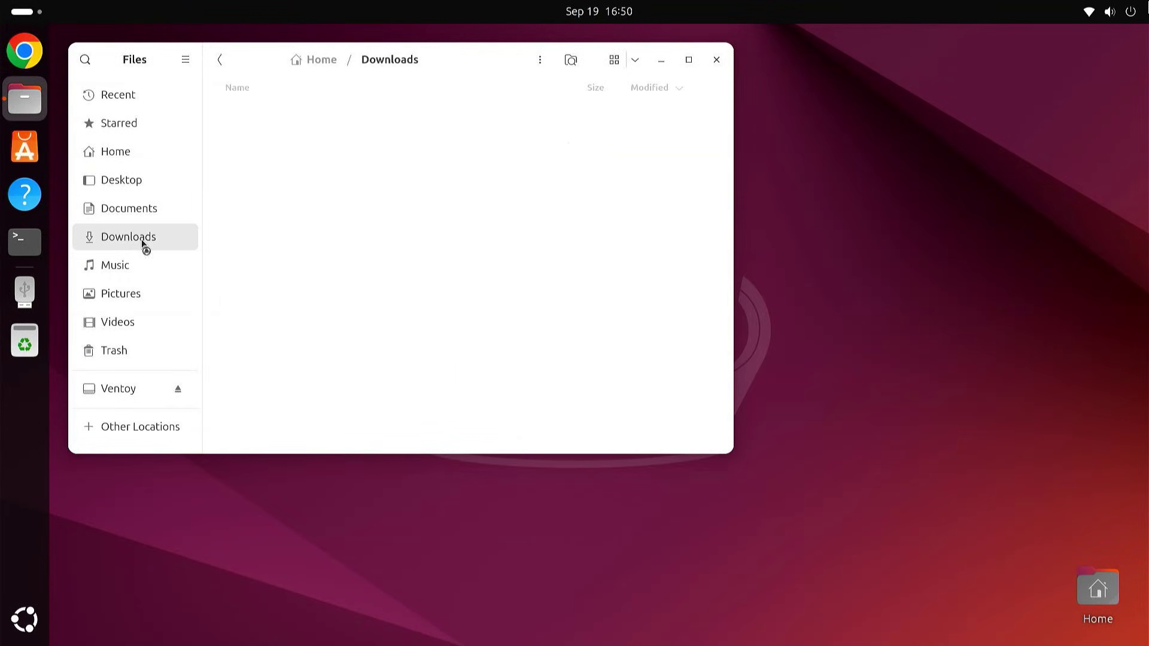
pyautogui.click(349, 206)
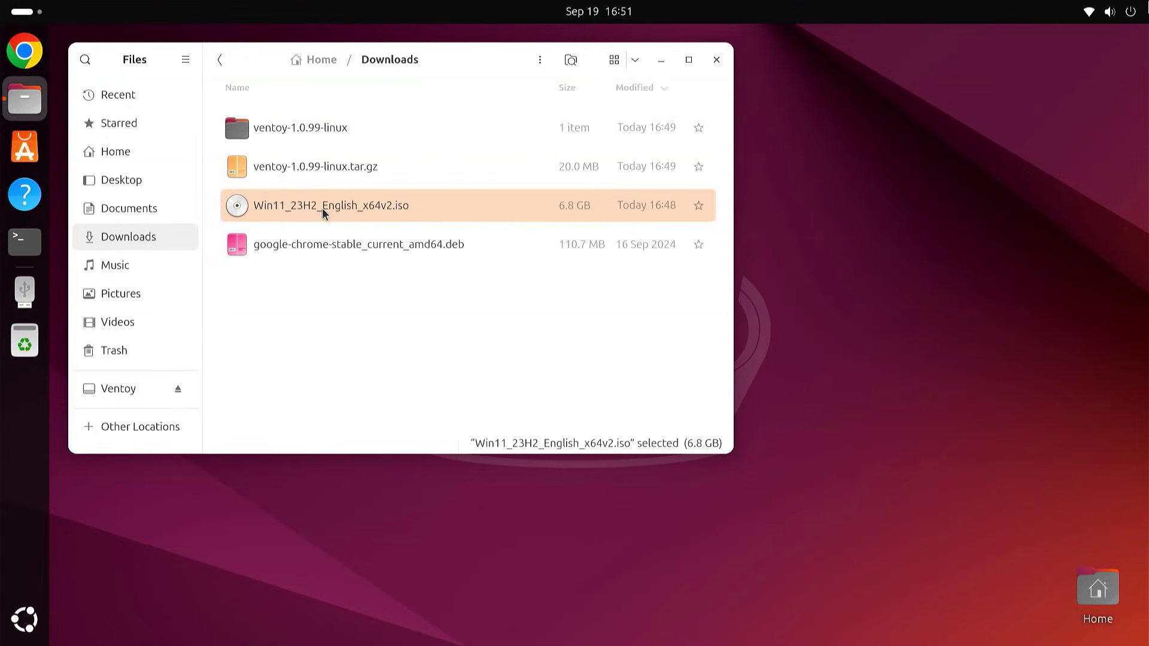
pyautogui.rightClick(360, 213)
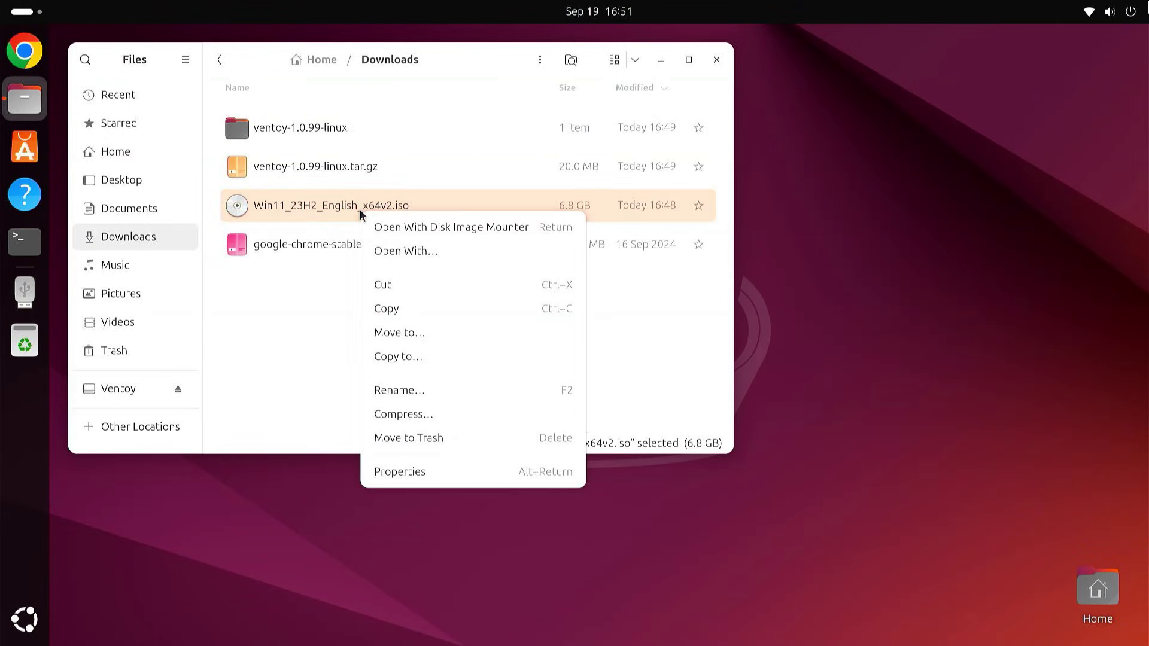
pyautogui.click(404, 310)
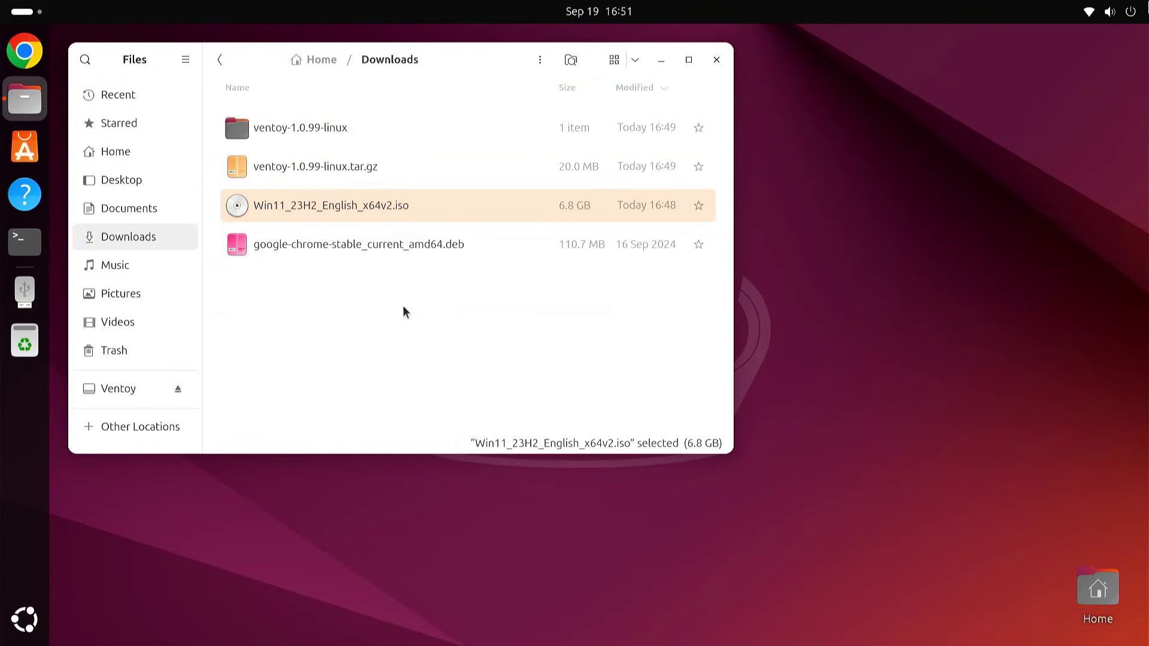
# Paste the ISO onto the Ventoy drive and check the copy progress.
pyautogui.click(133, 393)
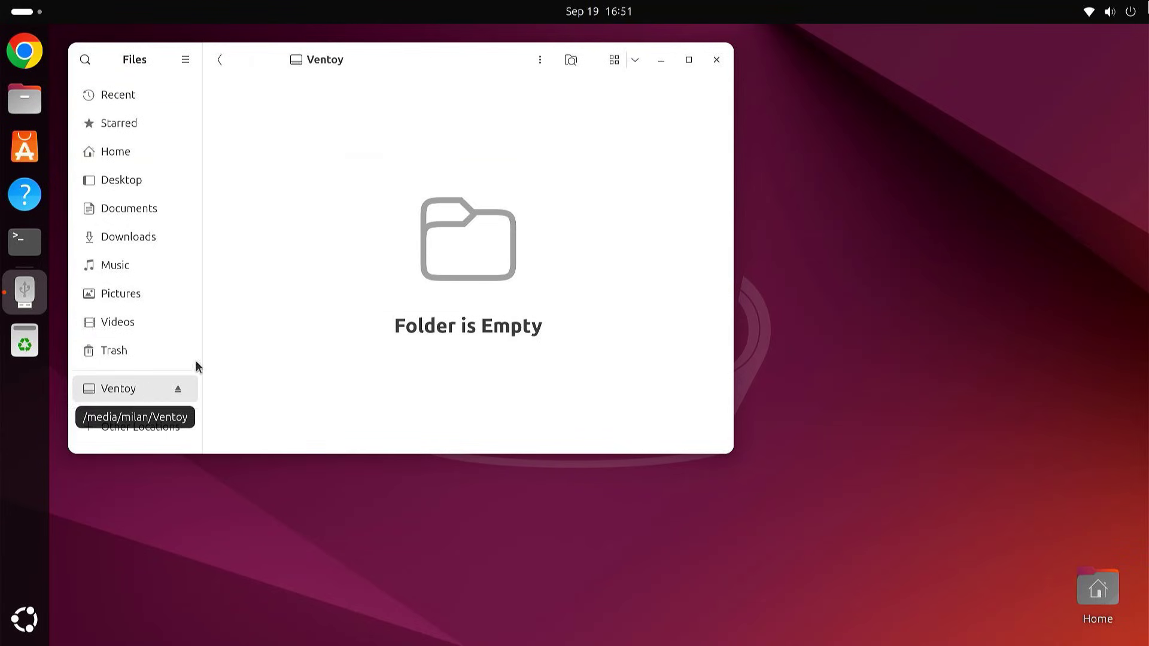
pyautogui.rightClick(363, 156)
pyautogui.click(411, 228)
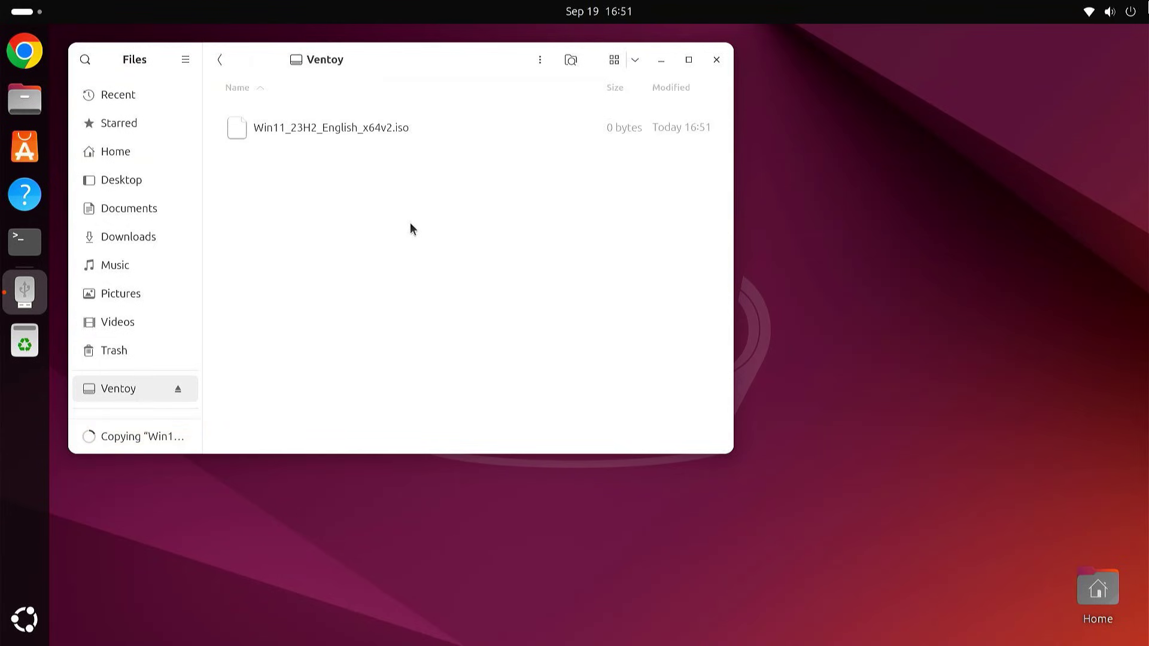
pyautogui.click(138, 437)
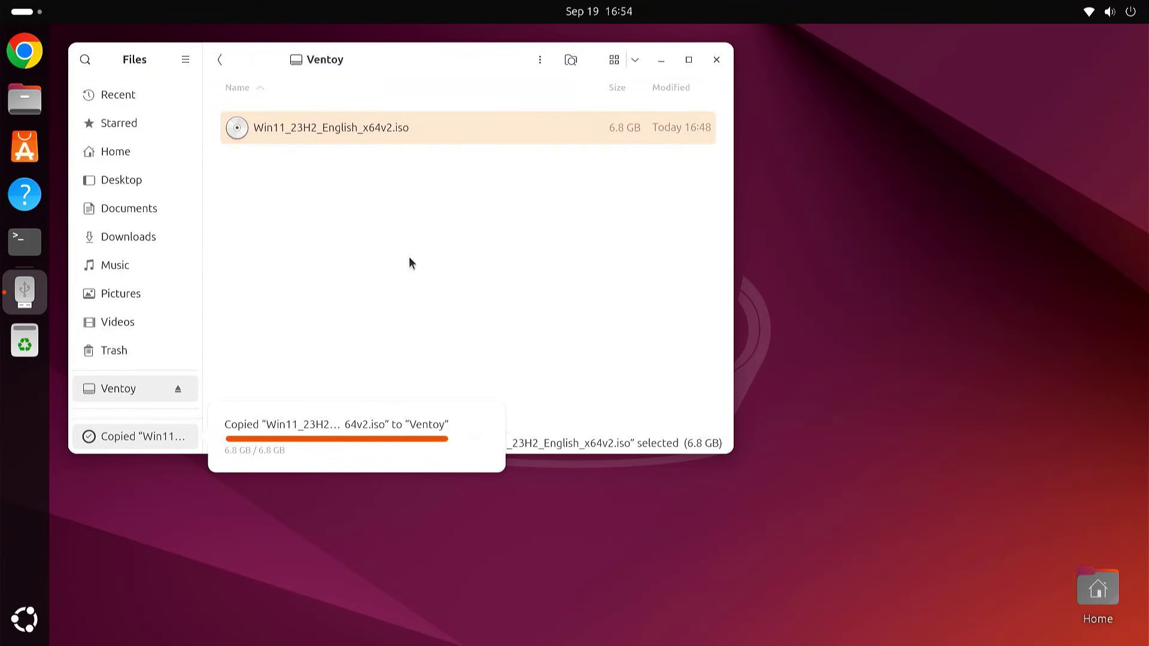
# Close Files and restart the computer from the quick settings power menu.
pyautogui.click(717, 59)
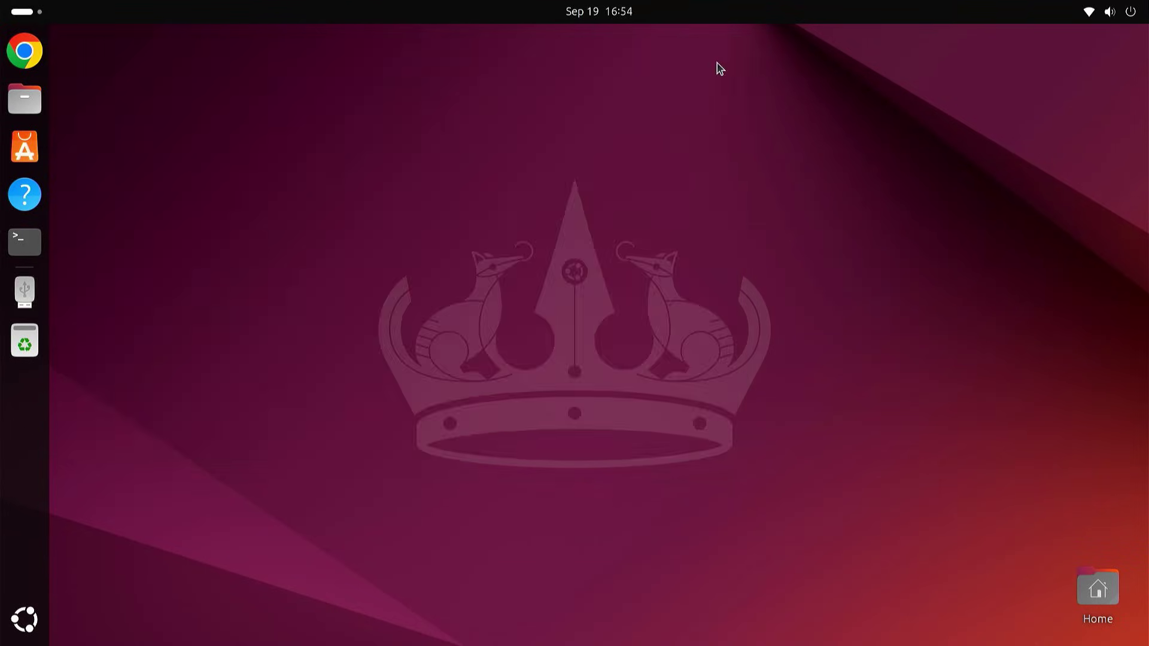
pyautogui.click(1125, 18)
pyautogui.click(1116, 57)
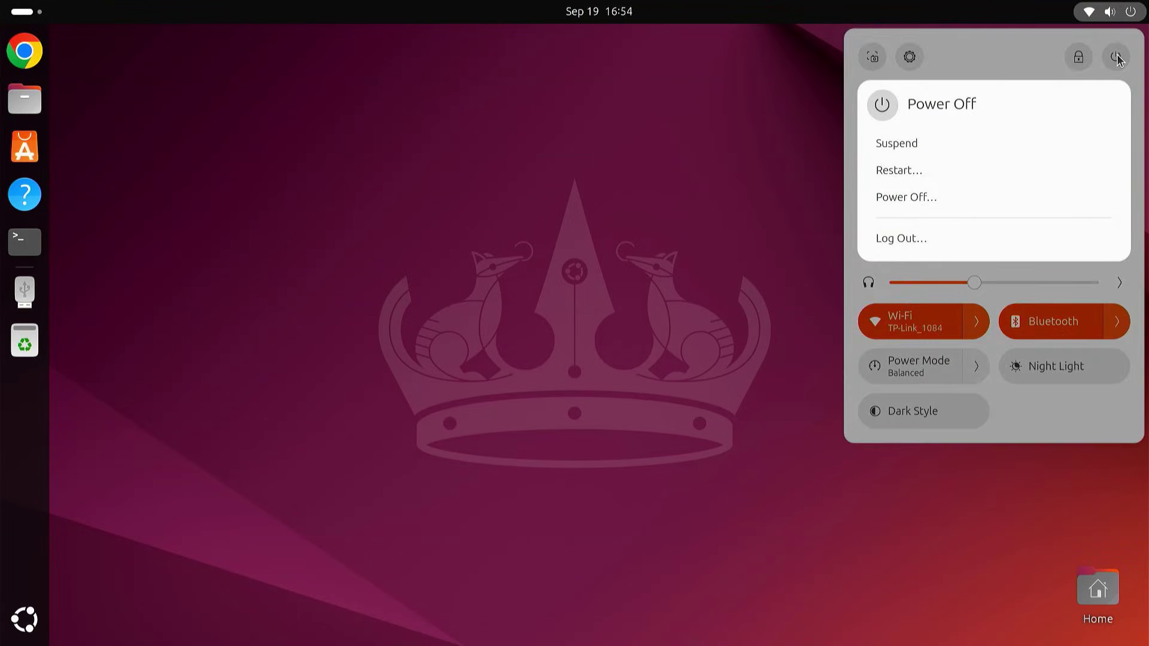
pyautogui.click(922, 181)
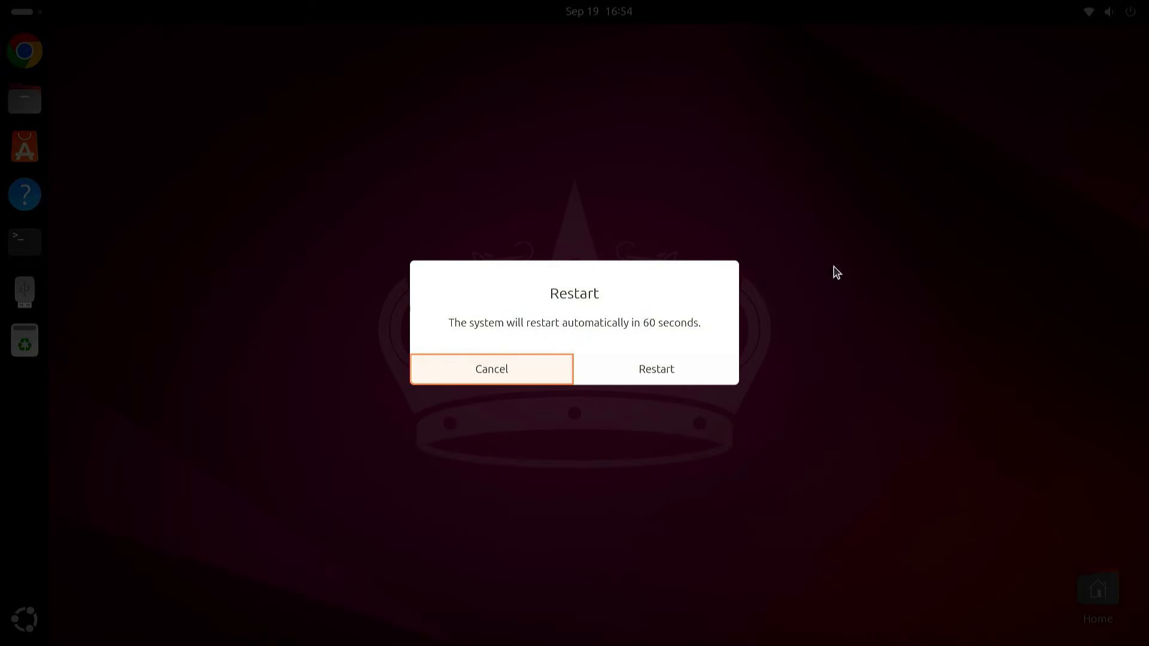
pyautogui.click(688, 368)
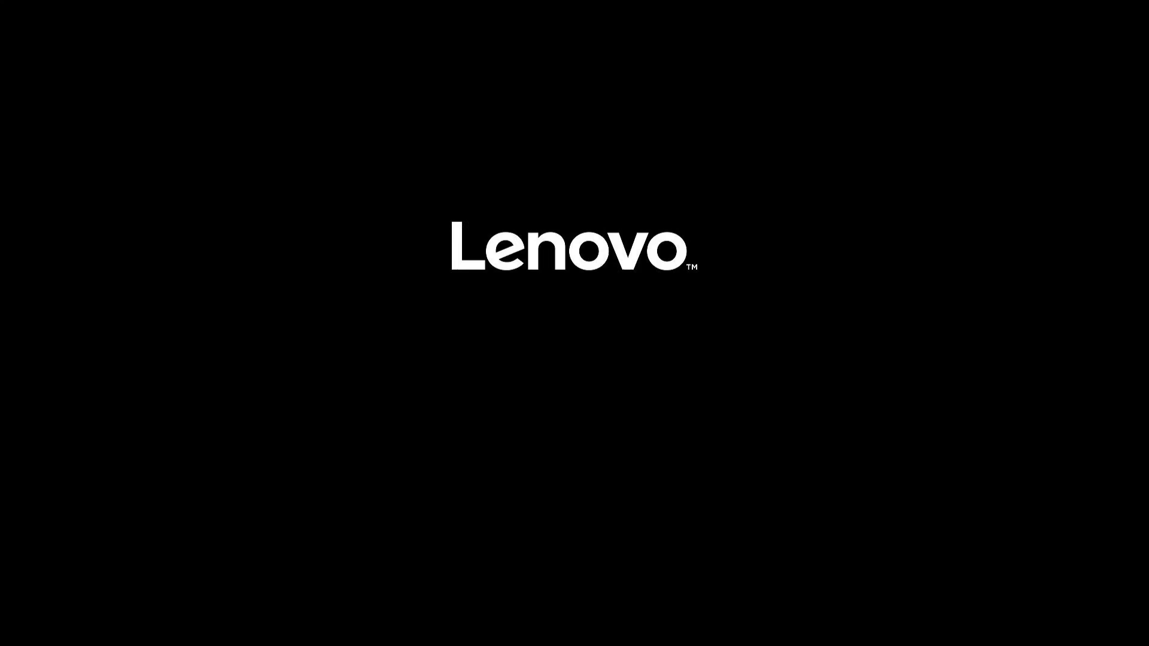
# Boot from the SanDisk USB via F12 and start the Windows 11 ISO in normal mode.
pyautogui.press('F12')
pyautogui.press('Down')
pyautogui.press('Down')
pyautogui.press('Down')
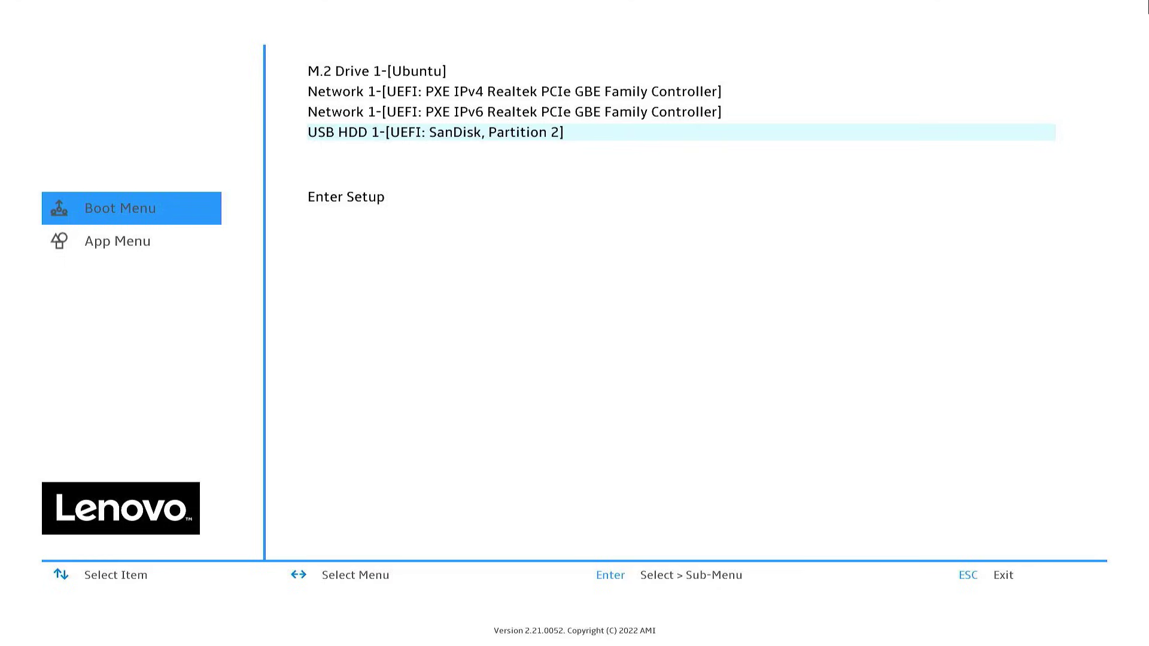
pyautogui.press('Return')
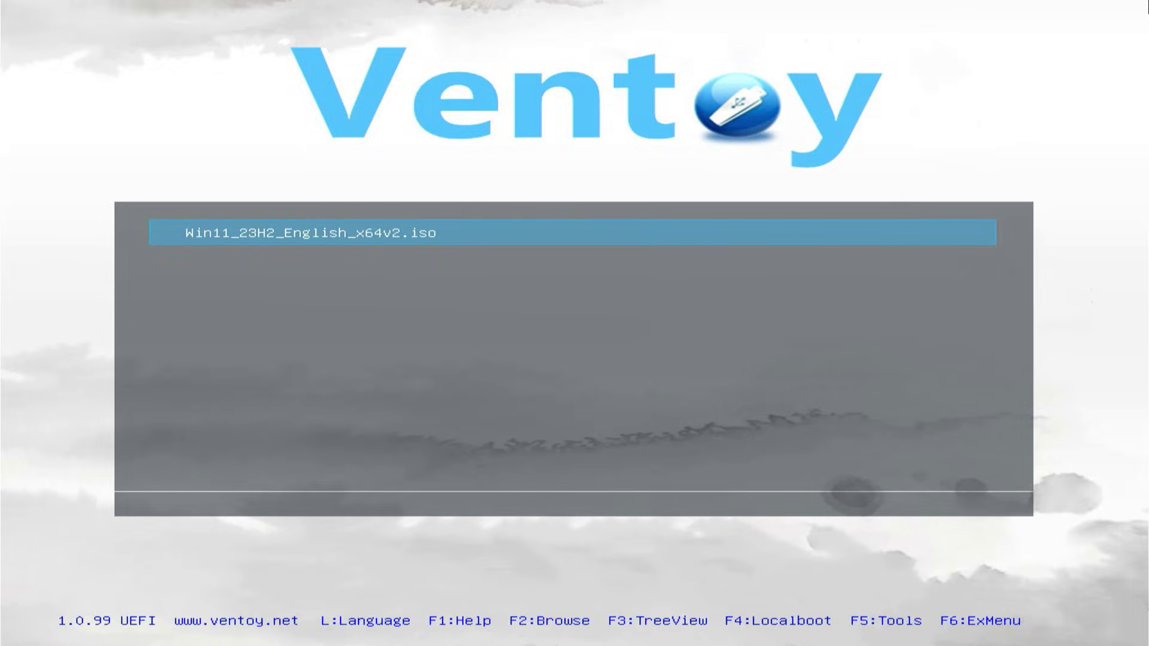
pyautogui.press('Return')
pyautogui.press('Return')
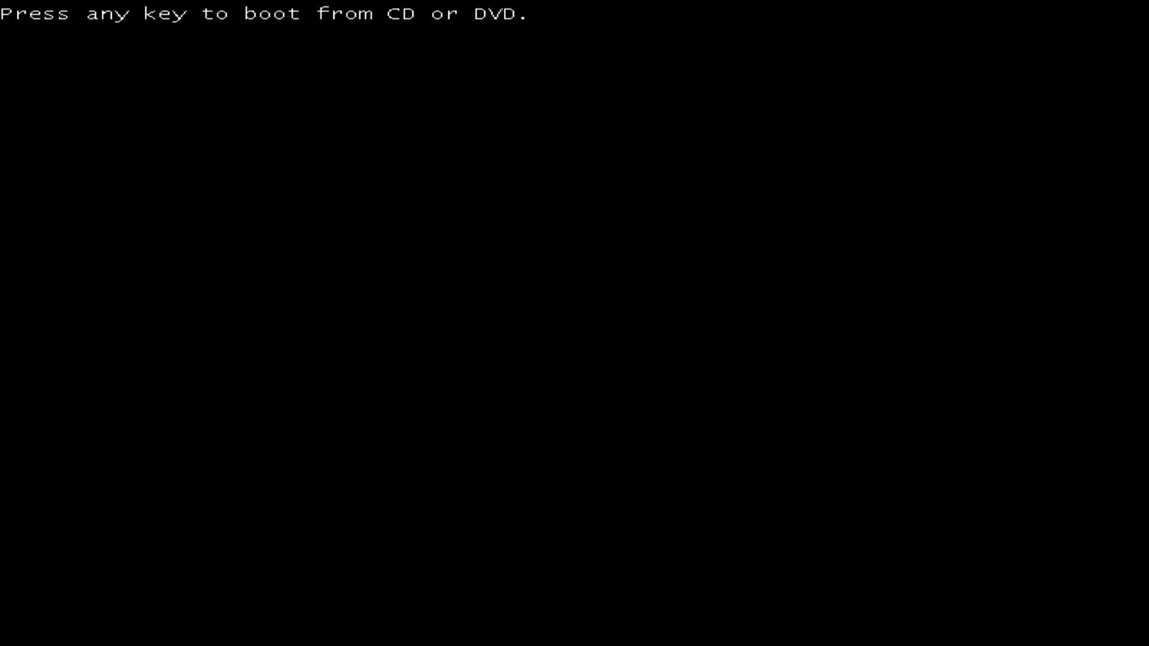
pyautogui.press('Return')
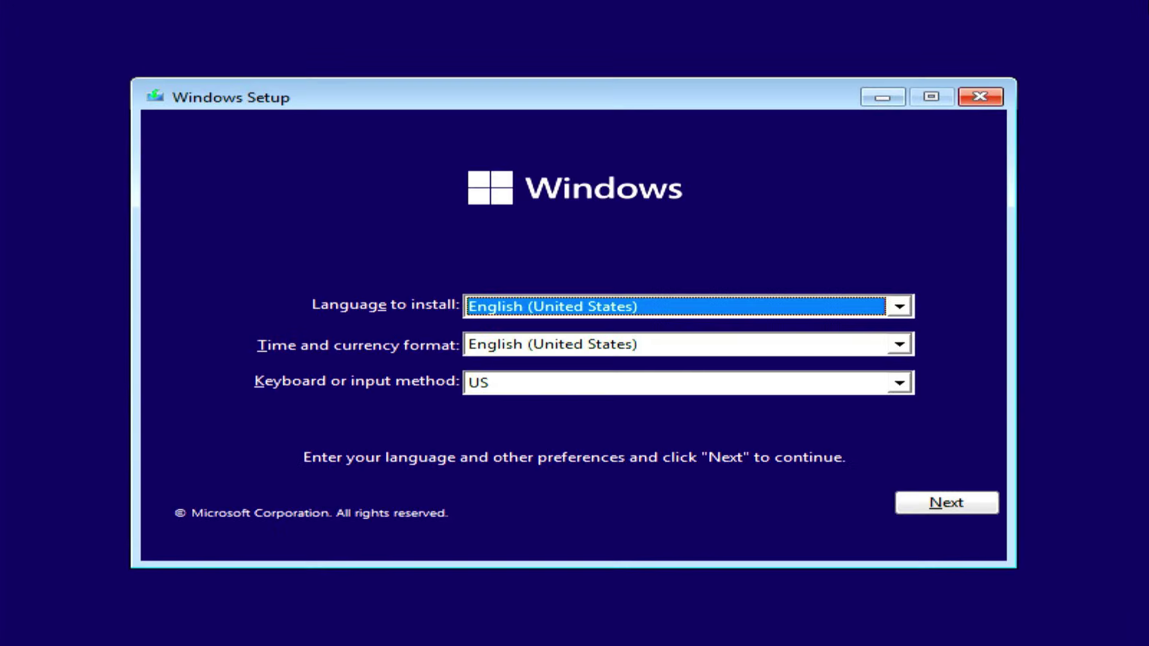
# Keep English (United States), start the install, accept the license and choose Custom install.
pyautogui.click(976, 494)
pyautogui.click(584, 343)
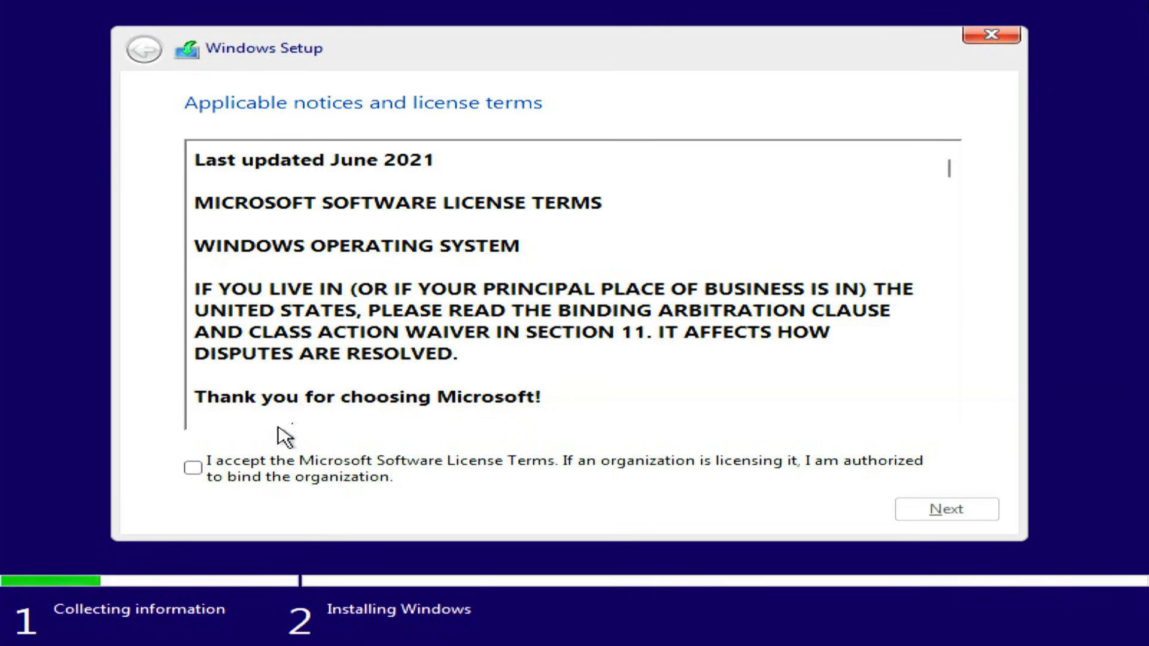
pyautogui.click(193, 470)
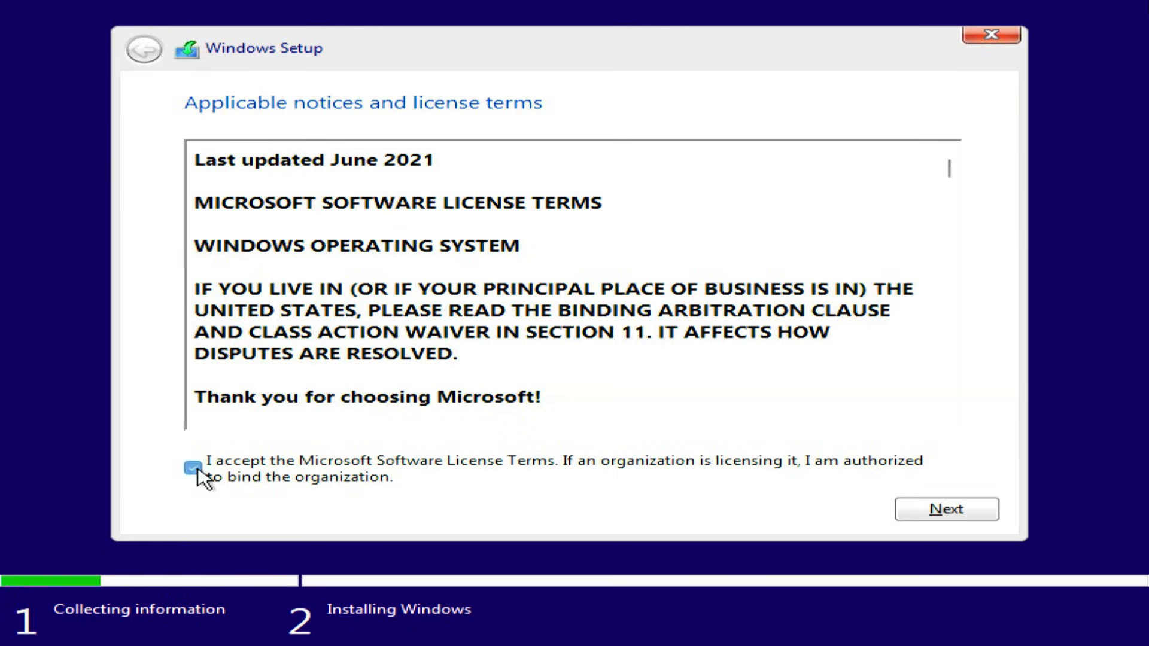
pyautogui.click(945, 509)
pyautogui.click(436, 324)
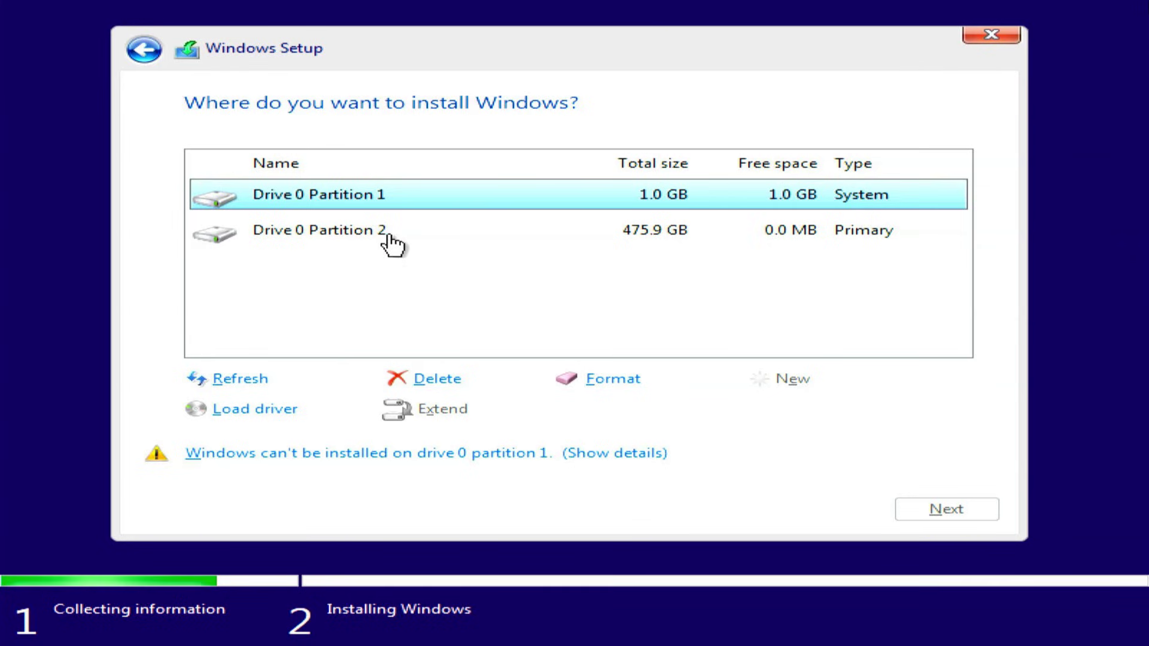
# Delete the 1.0 GB system partition and the 475.9 GB primary partition.
pyautogui.click(453, 383)
pyautogui.click(772, 412)
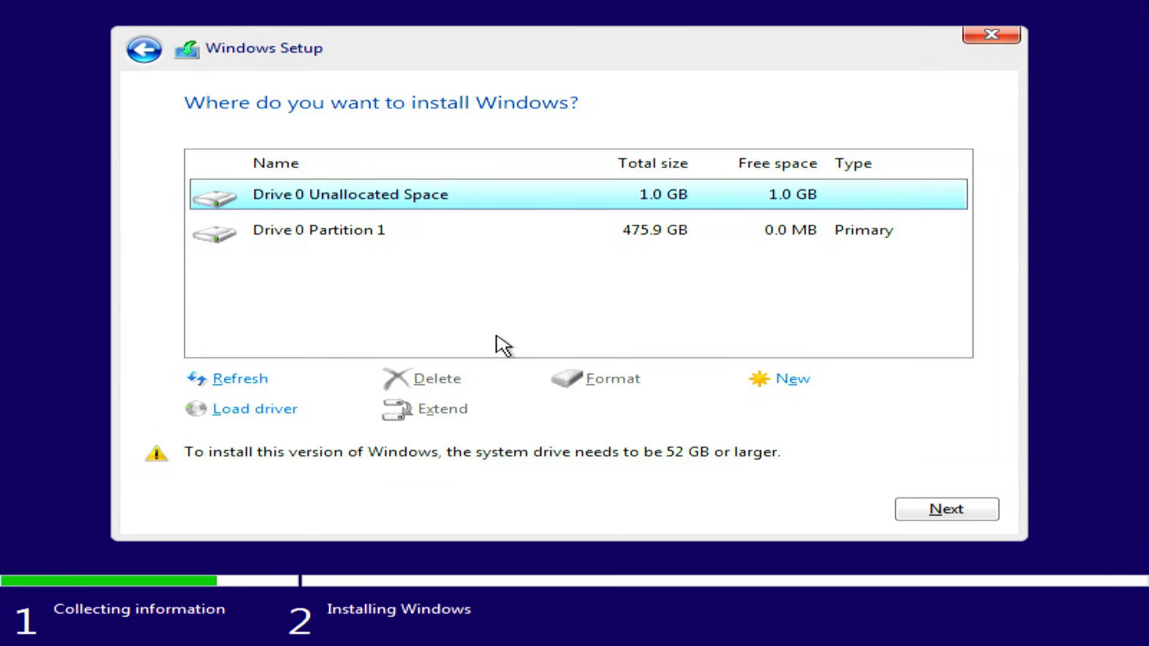
pyautogui.click(383, 232)
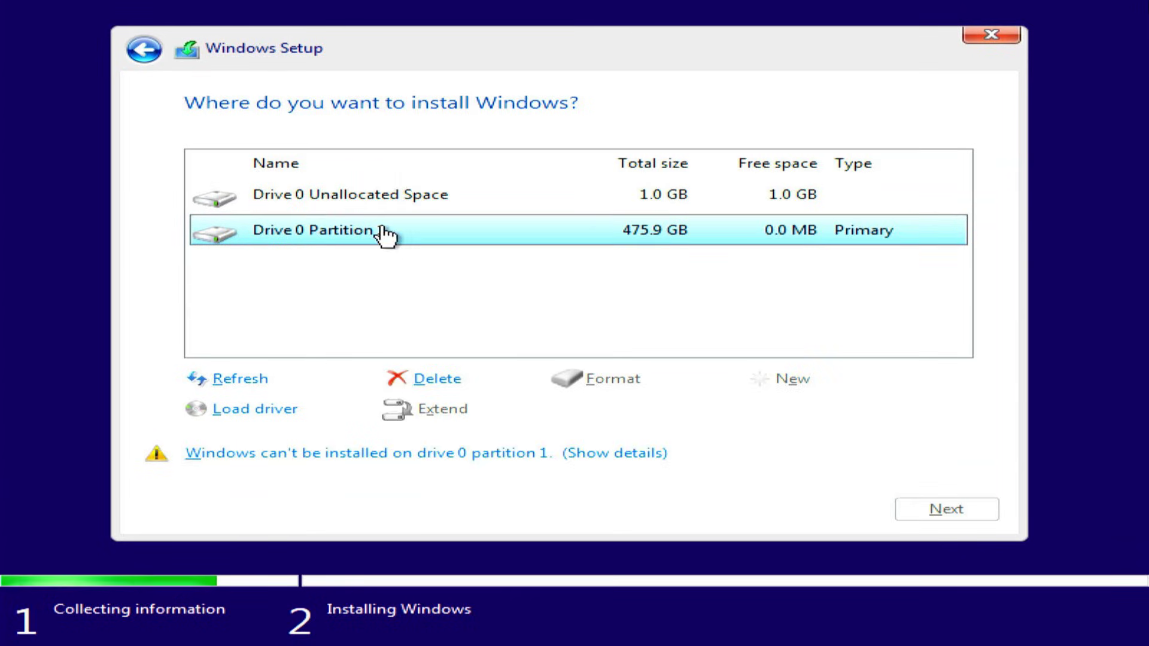
pyautogui.click(447, 384)
pyautogui.click(759, 413)
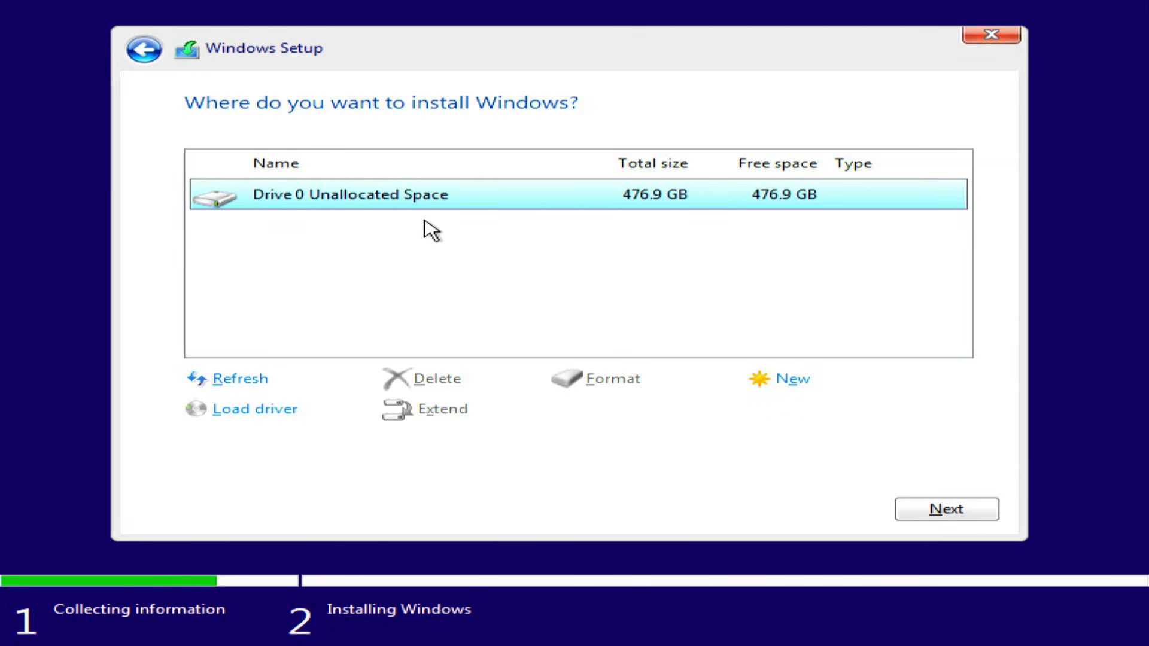
# Install Windows onto the 476.9 GB unallocated space, then confirm United States as the region.
pyautogui.click(944, 512)
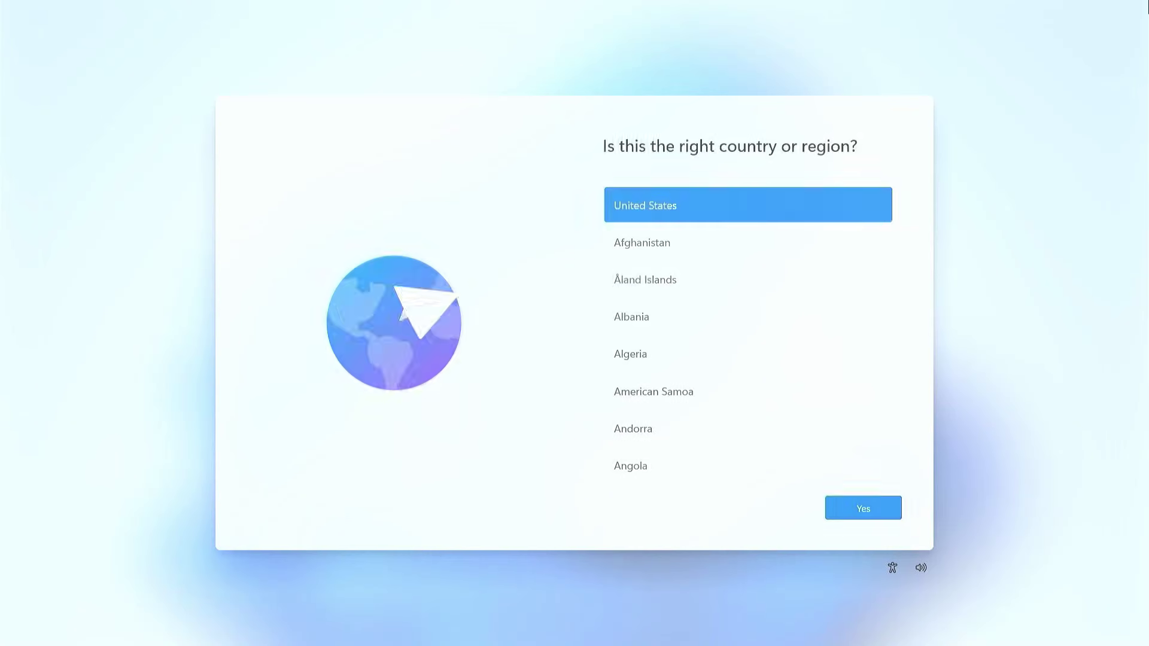
pyautogui.click(859, 510)
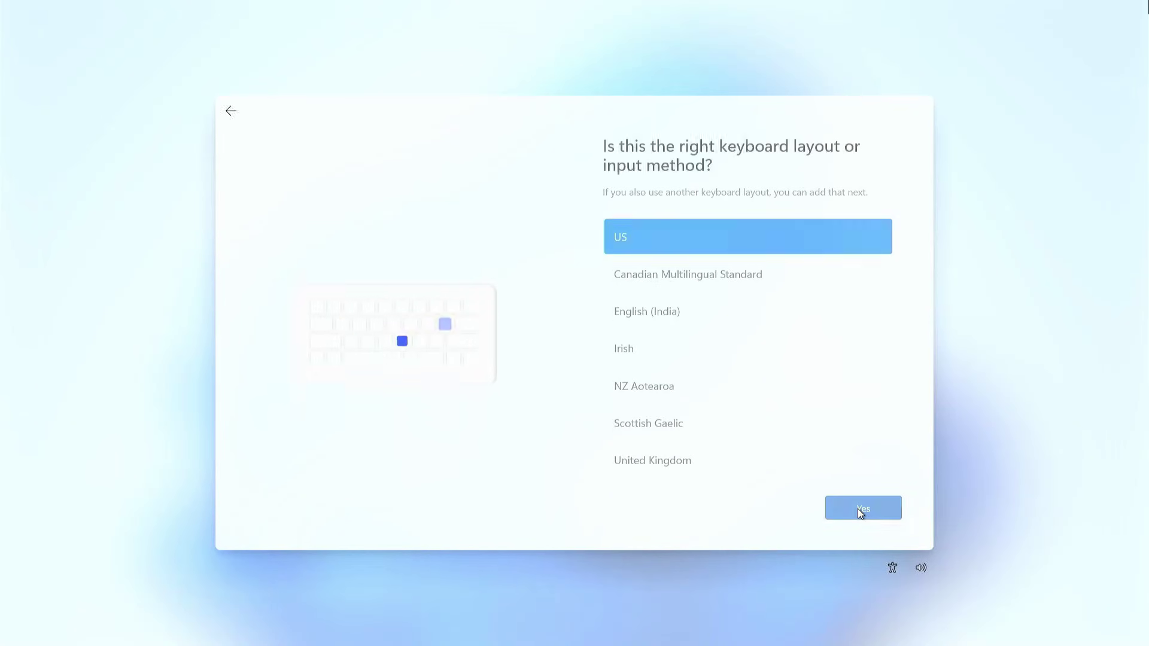